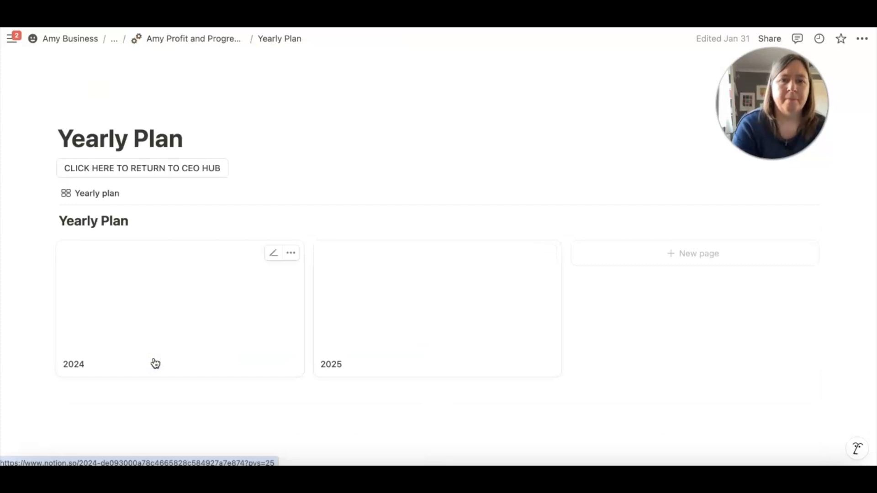
pyautogui.click(440, 298)
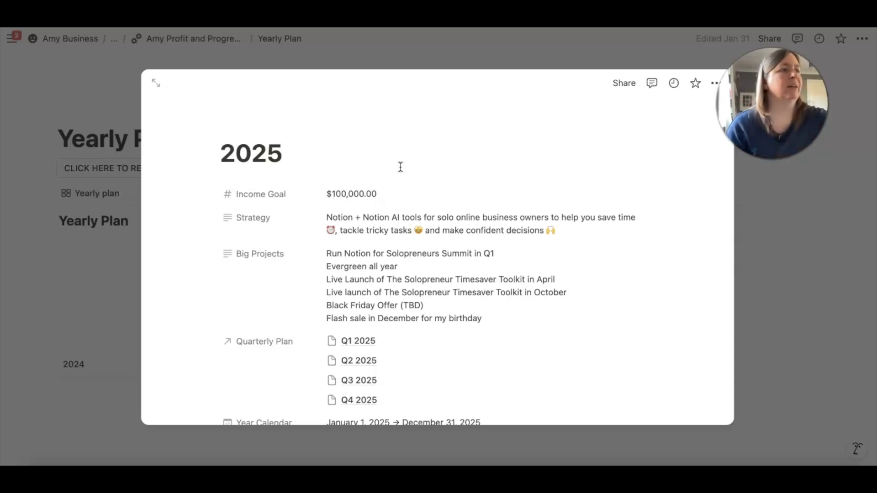
# Switch to ChatGPT, paste the copied text into a new chat message and send it
pyautogui.click(308, 231)
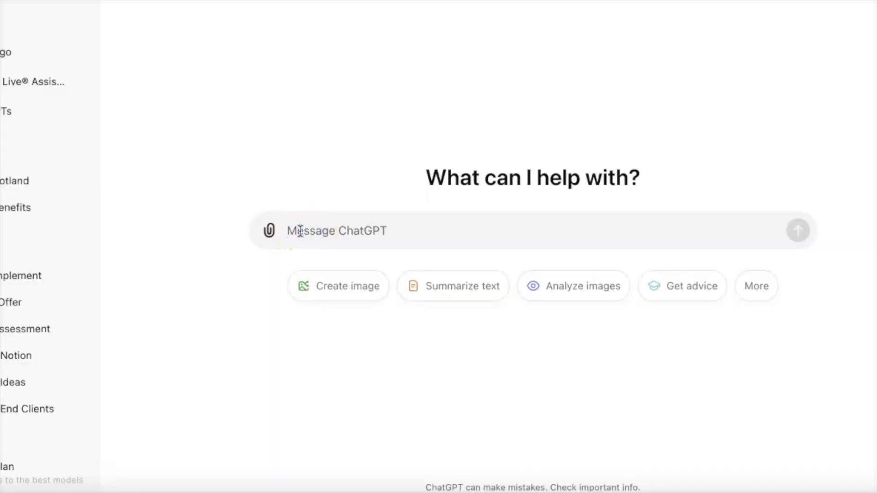
pyautogui.write('what would my tax and national insurance be in Scotland if I want to take home £55752 in 2025?')
pyautogui.press('Return')
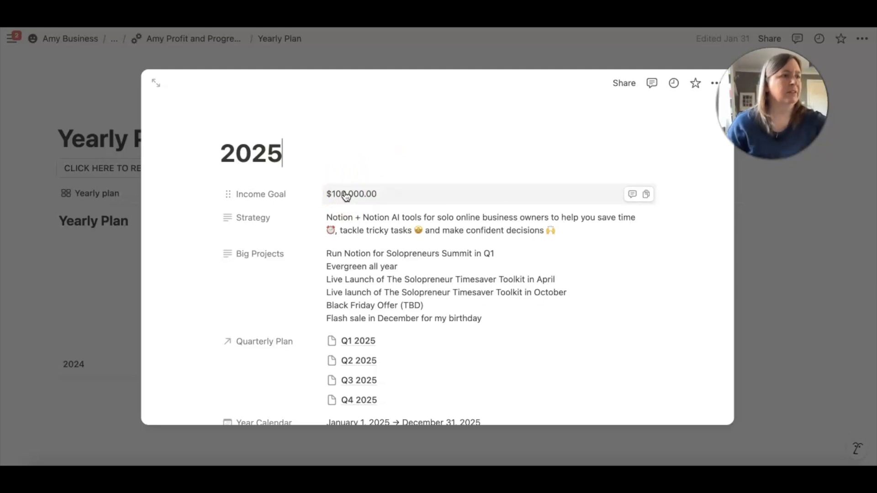
# Review the income goal, strategy, big projects and quarterly plan on the 2025 page in the Yearly Plan
pyautogui.click(373, 179)
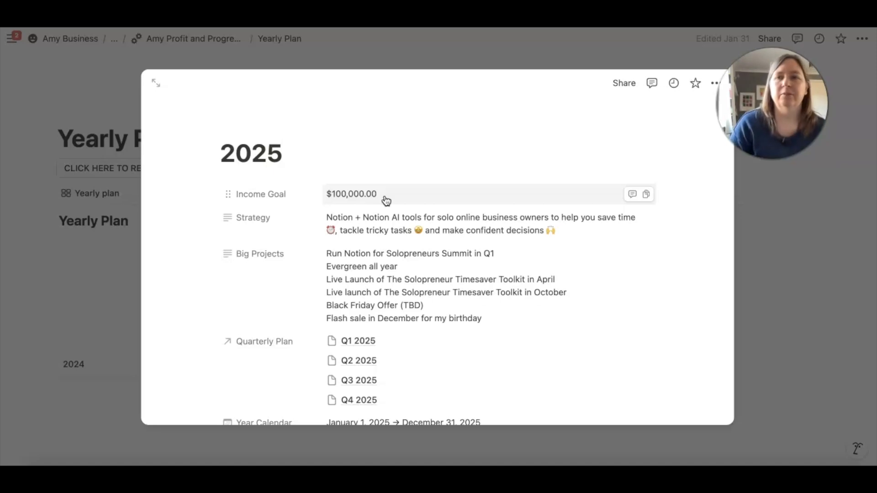
pyautogui.scroll(-3, 549, 215)
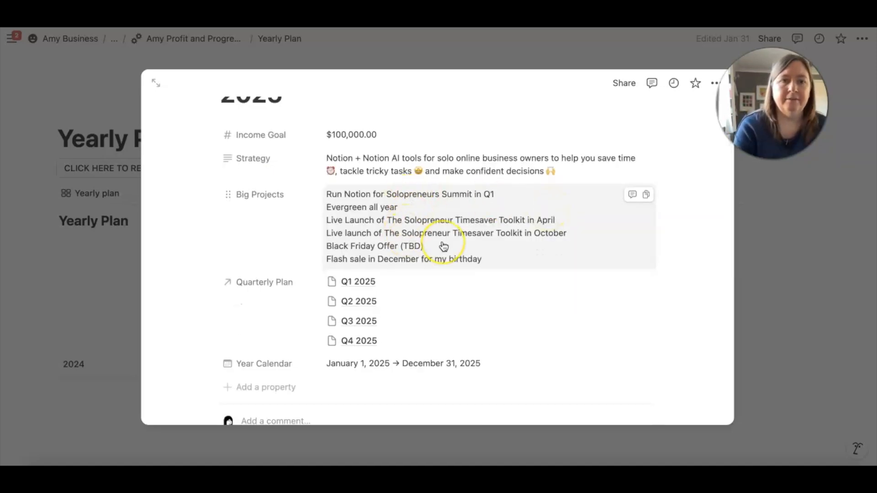
pyautogui.scroll(2, 442, 247)
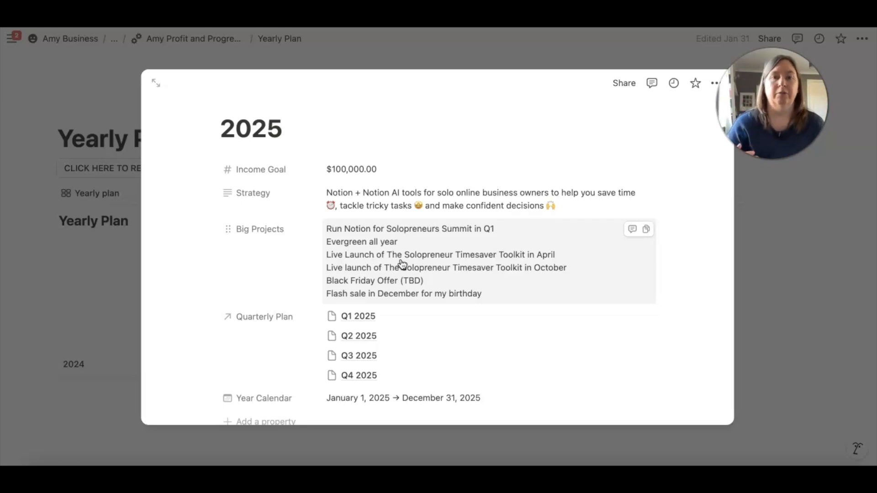
pyautogui.click(450, 281)
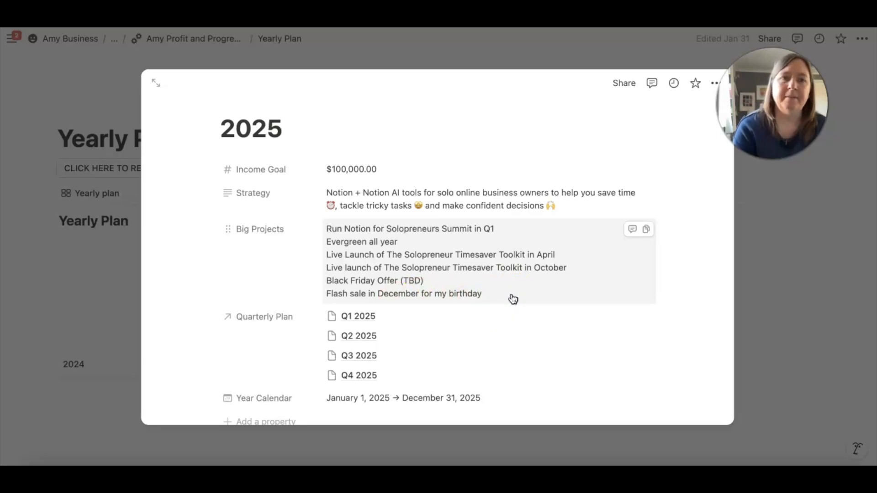
pyautogui.scroll(-3, 513, 298)
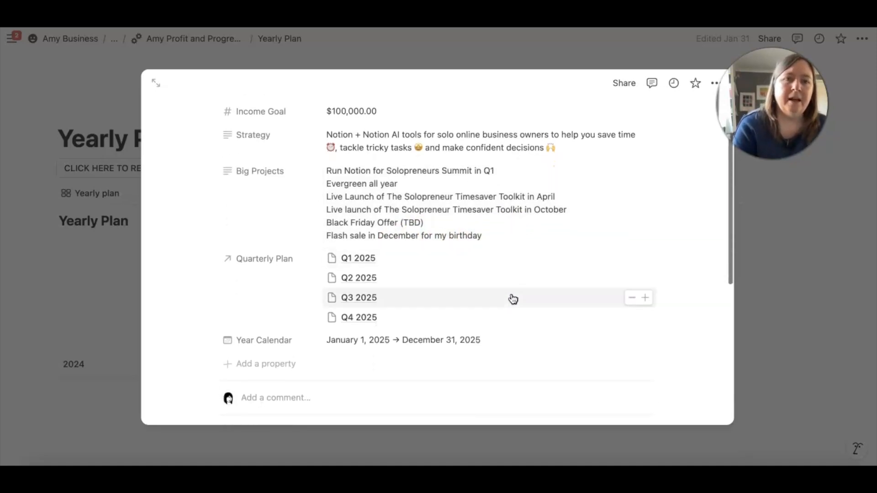
pyautogui.scroll(1, 511, 298)
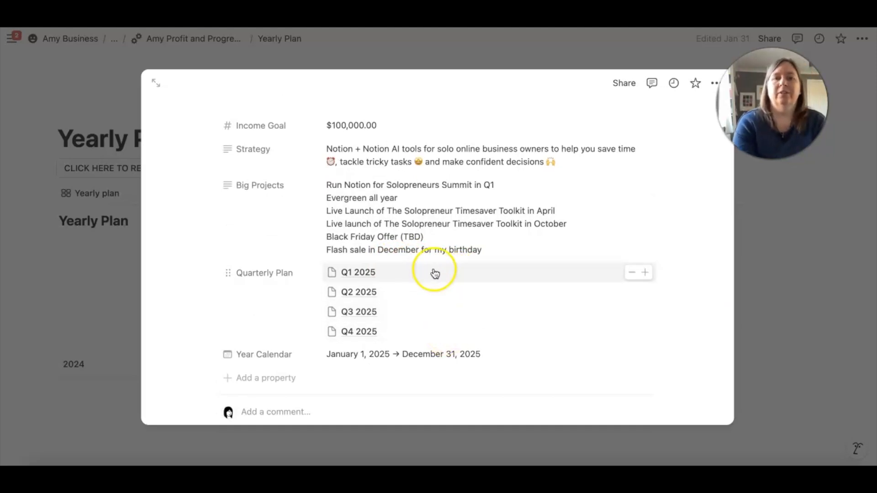
# Unlink Q1 2025 from the 2025 page's Quarterly Plan relation and link it again
pyautogui.click(632, 272)
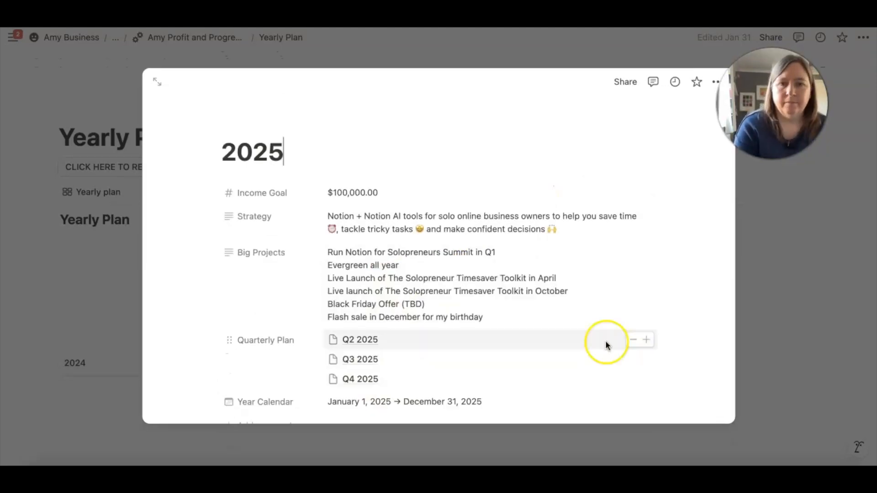
pyautogui.click(645, 340)
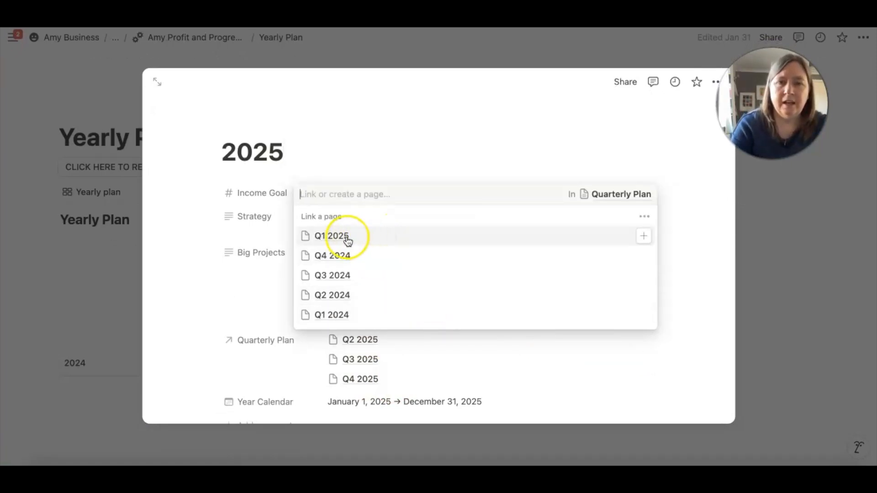
pyautogui.click(330, 238)
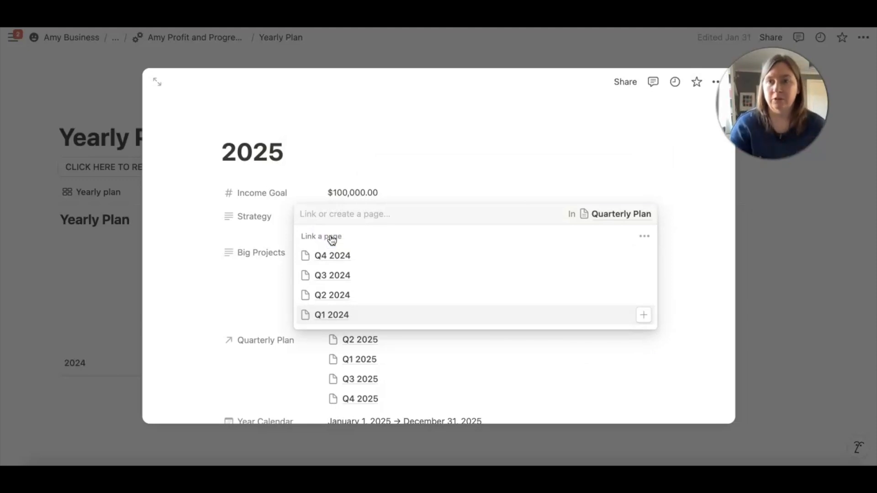
# Create a Q1 2026 page in Quarterly Plan from the 2025 page's relation and open it
pyautogui.click(324, 216)
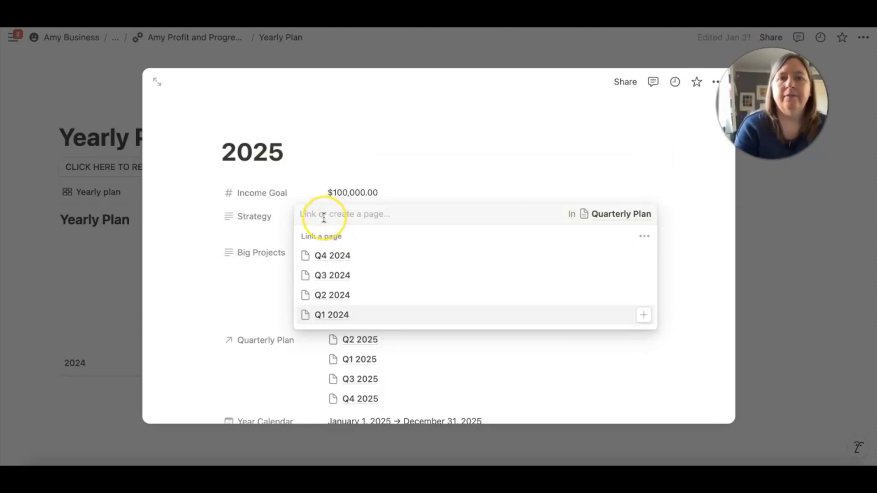
pyautogui.click(324, 217)
pyautogui.write('Q')
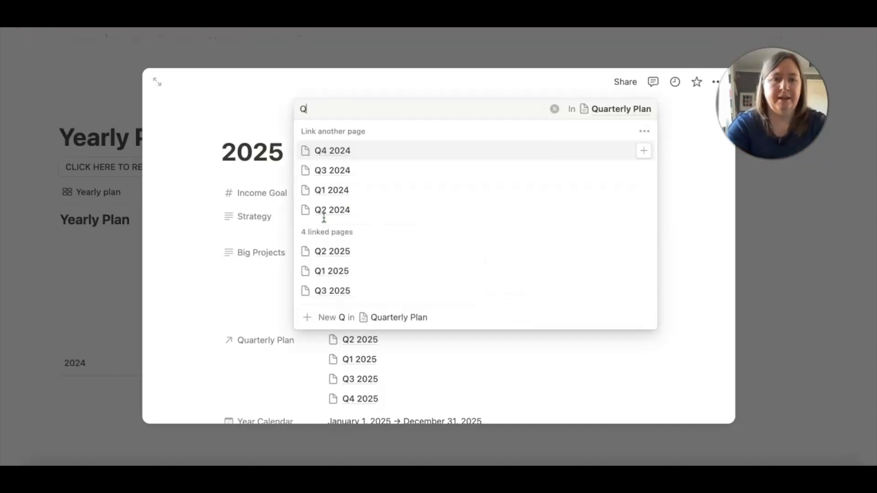
pyautogui.write('1')
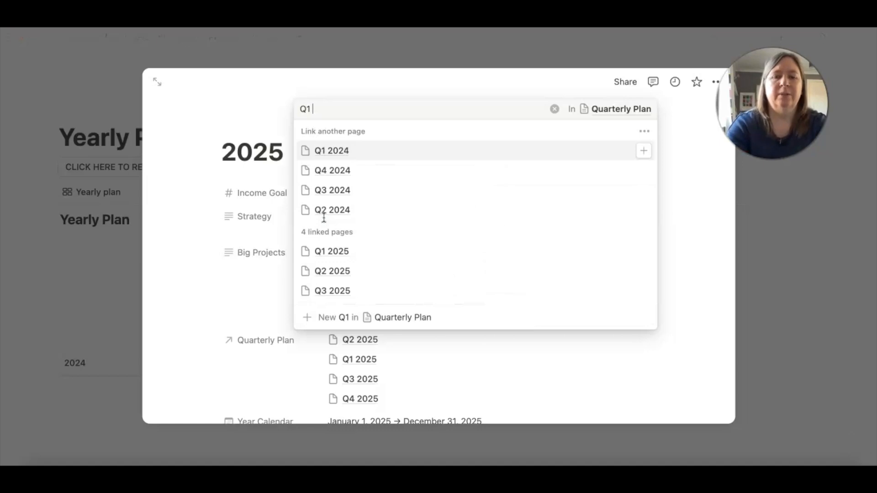
pyautogui.write(' 2026')
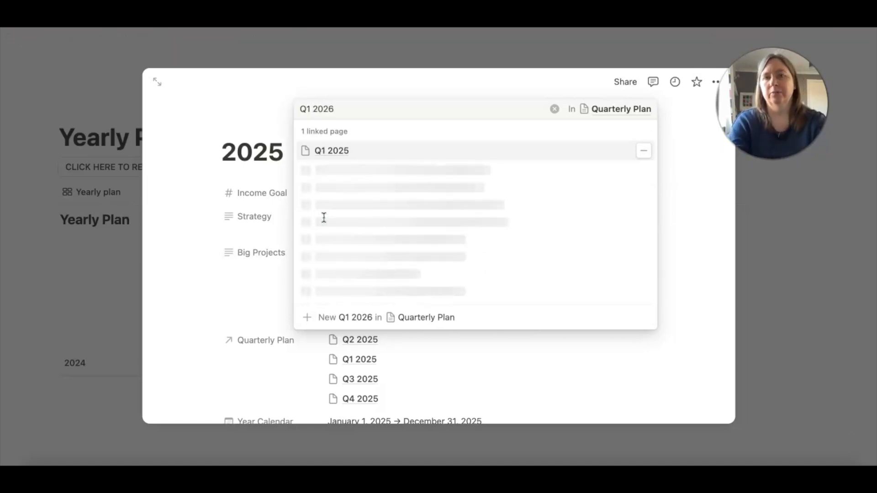
pyautogui.click(356, 319)
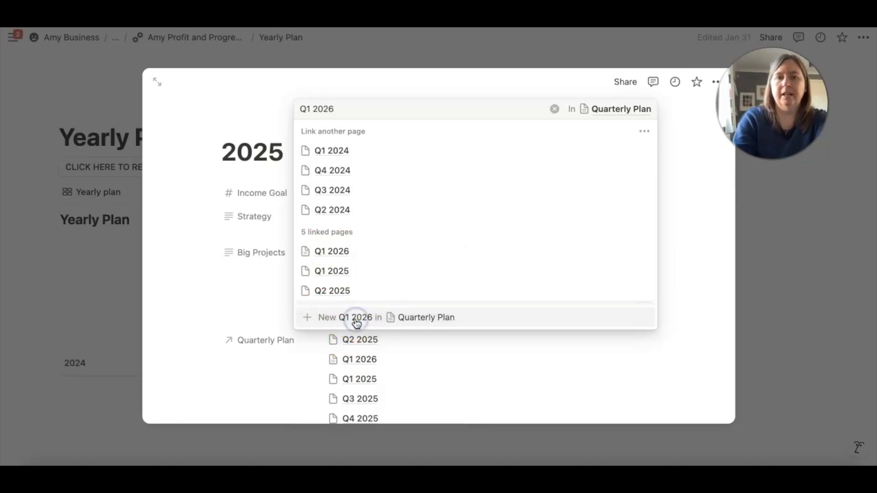
pyautogui.click(466, 359)
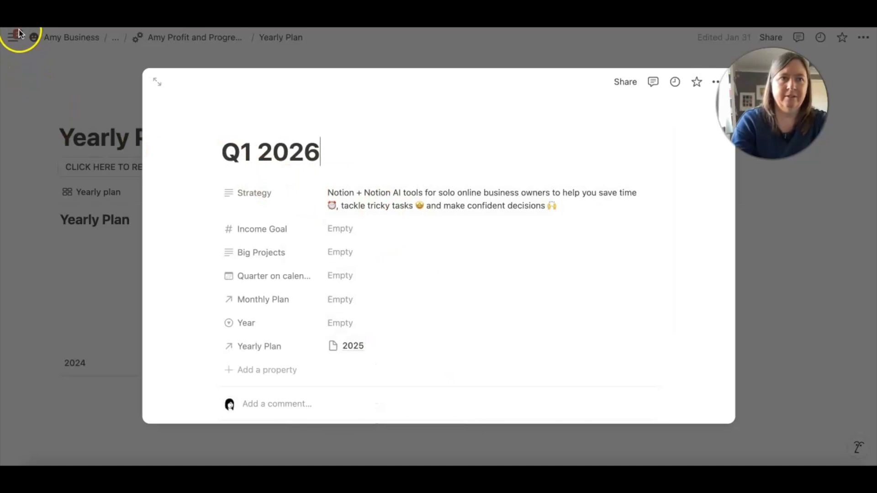
# Return to the 2025 page and unlink Q1 2026 from its Quarterly Plan relation
pyautogui.press('super+bracketleft')
pyautogui.scroll(-2, 421, 385)
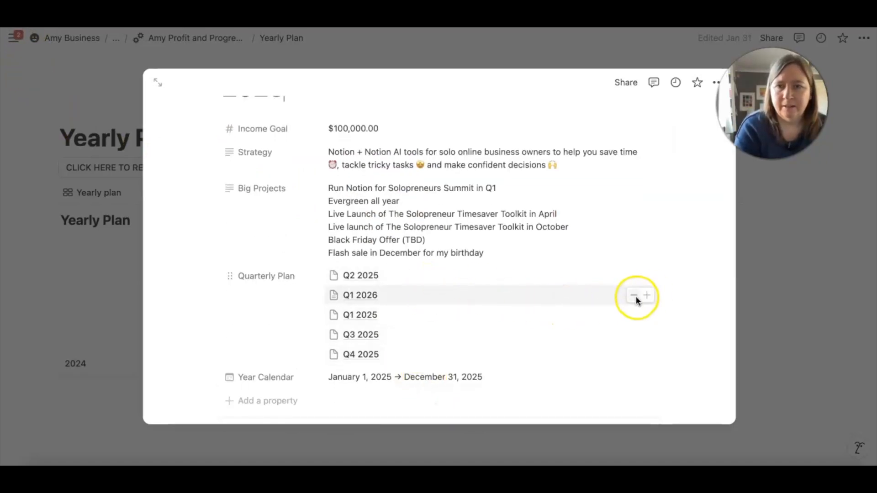
pyautogui.click(635, 296)
pyautogui.scroll(1, 533, 297)
pyautogui.scroll(-1, 533, 297)
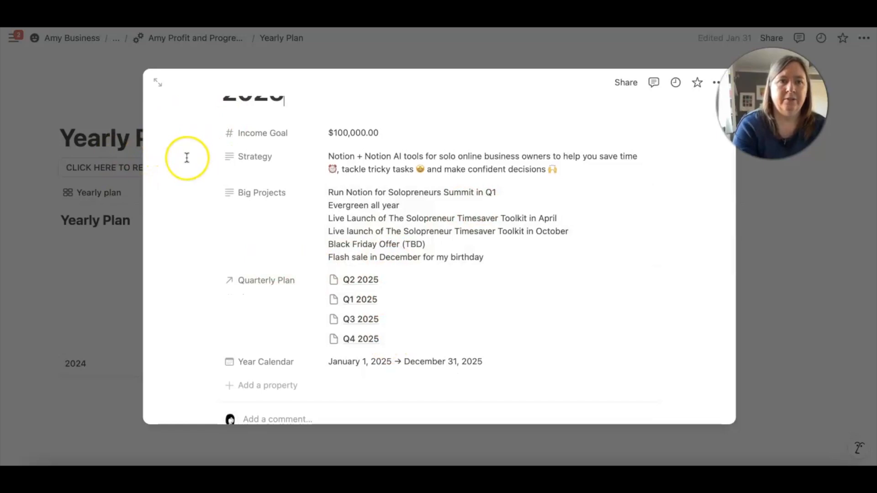
# Show the 2025 page as a full page and open its linked Q1 2025 page beside it in side peek
pyautogui.scroll(3, 186, 156)
pyautogui.click(160, 83)
pyautogui.scroll(-2, 323, 221)
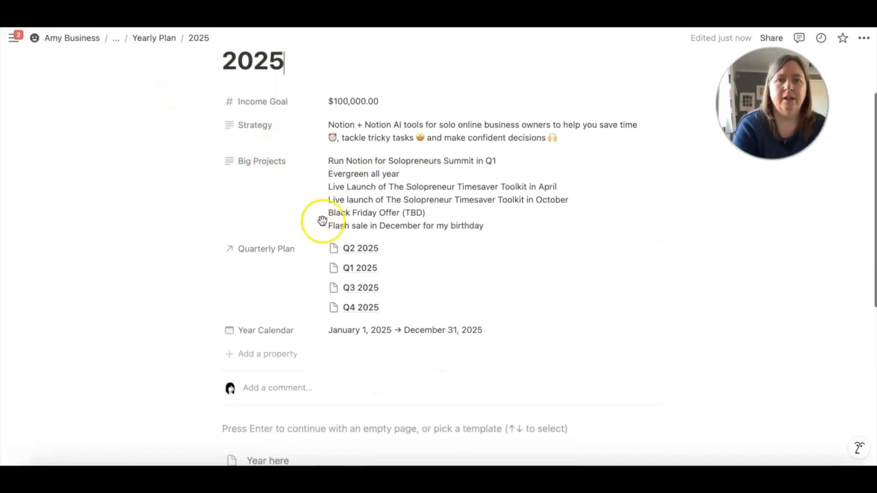
pyautogui.click(351, 269)
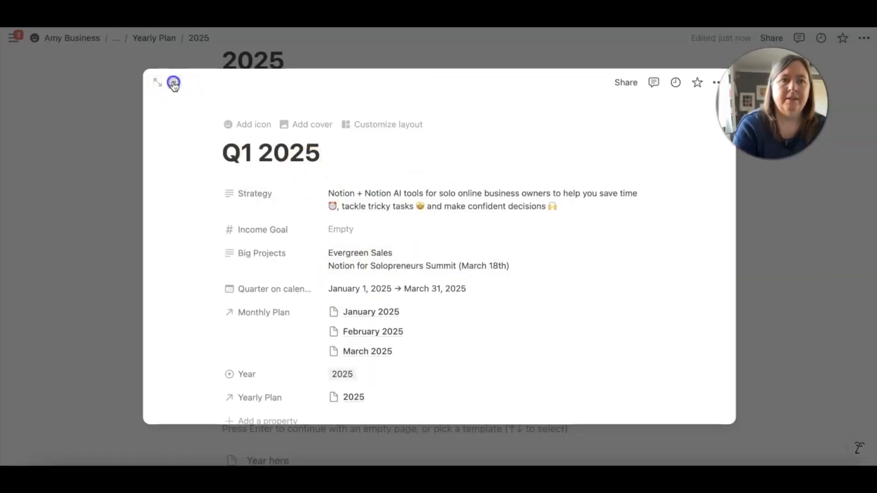
pyautogui.click(174, 82)
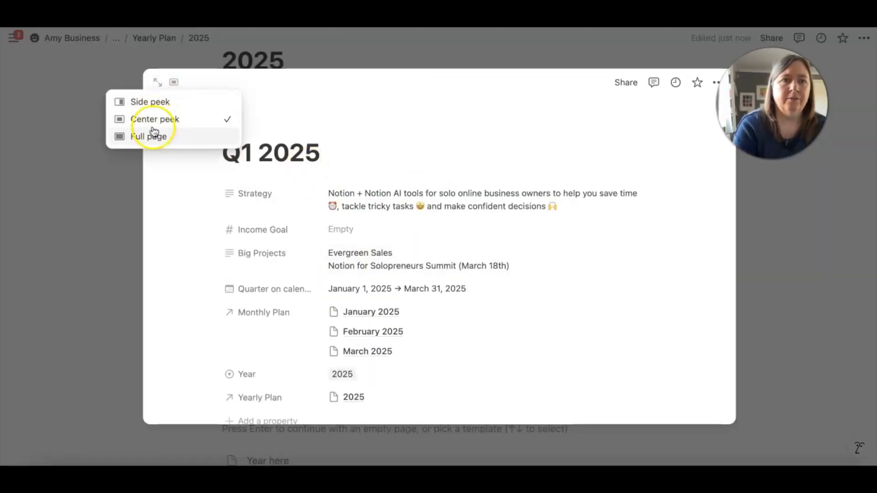
pyautogui.click(152, 100)
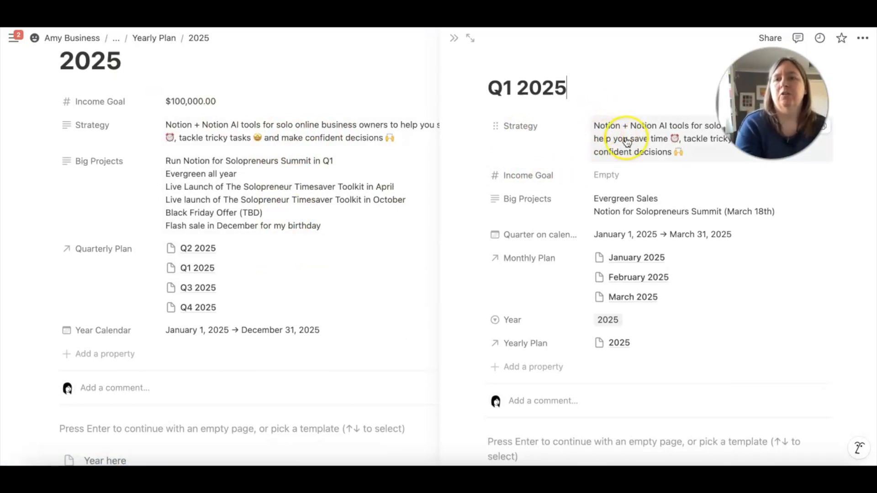
# Set the Income Goal of the Q1 2025 page to 25000
pyautogui.scroll(-1, 616, 146)
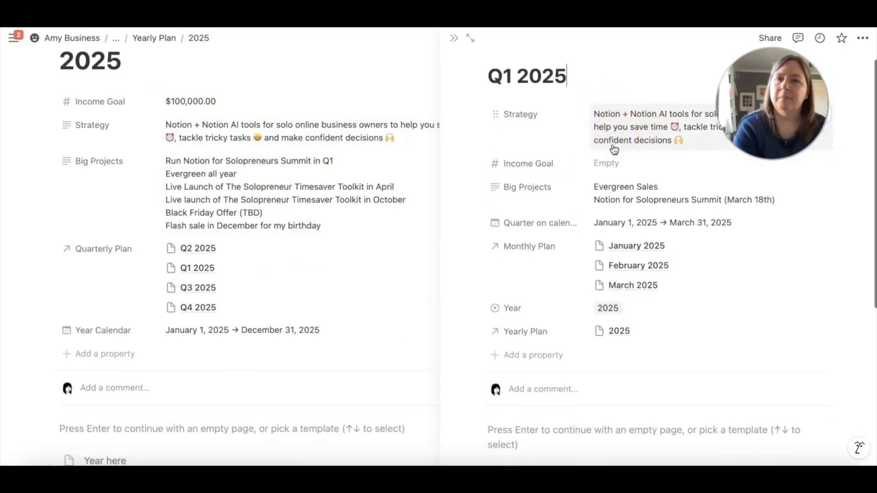
pyautogui.click(599, 168)
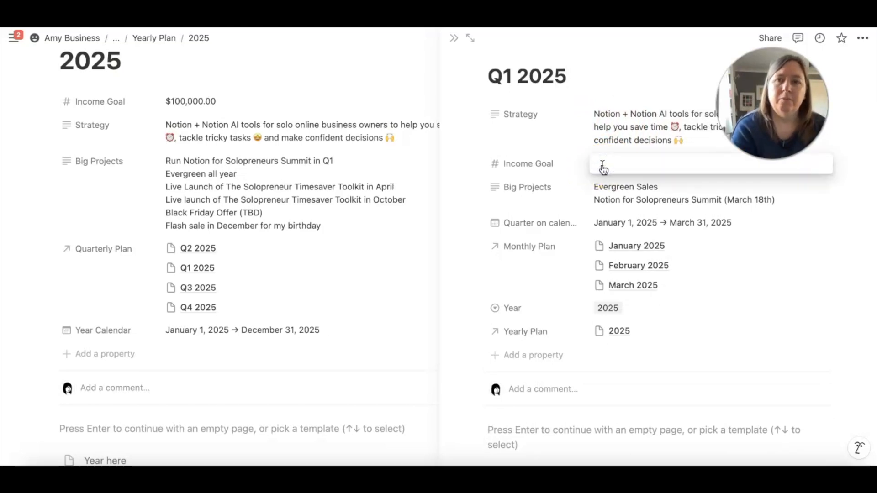
pyautogui.write('25000')
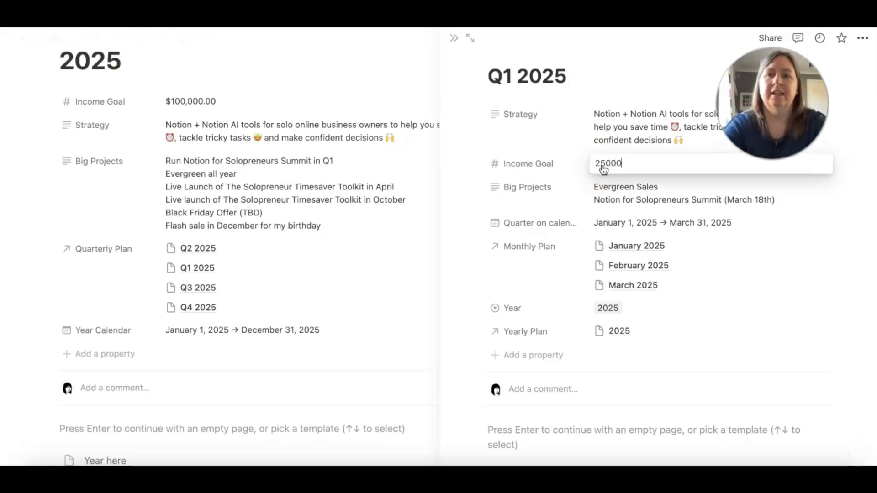
pyautogui.click(724, 284)
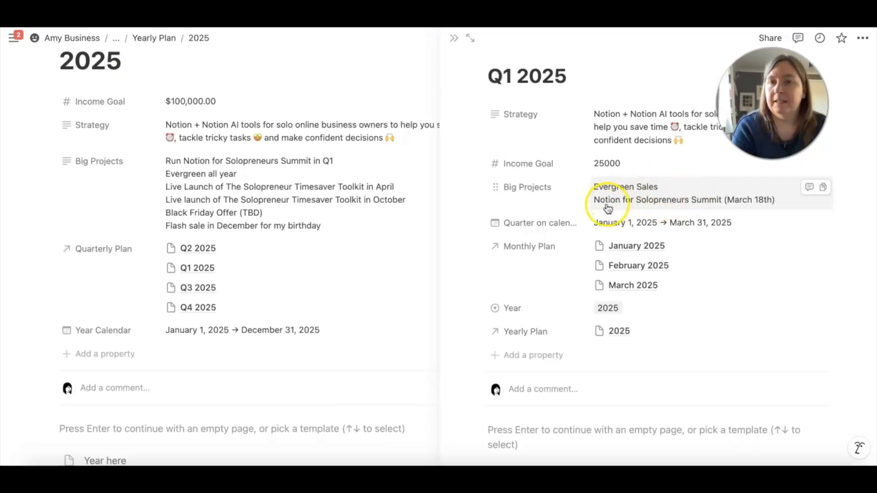
# Add the line "YouTube videos" below "Evergreen Sales" in the Big Projects of Q1 2025
pyautogui.click(675, 193)
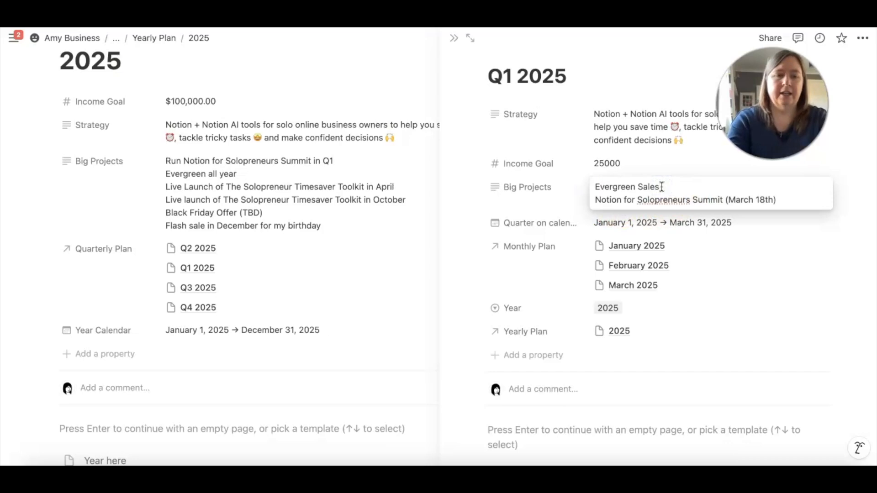
pyautogui.hotkey('shift', 'Return')
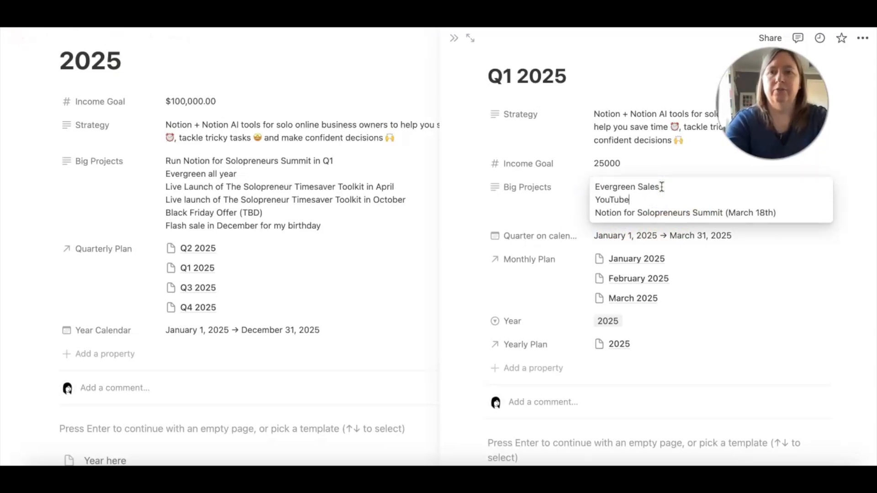
pyautogui.click(476, 203)
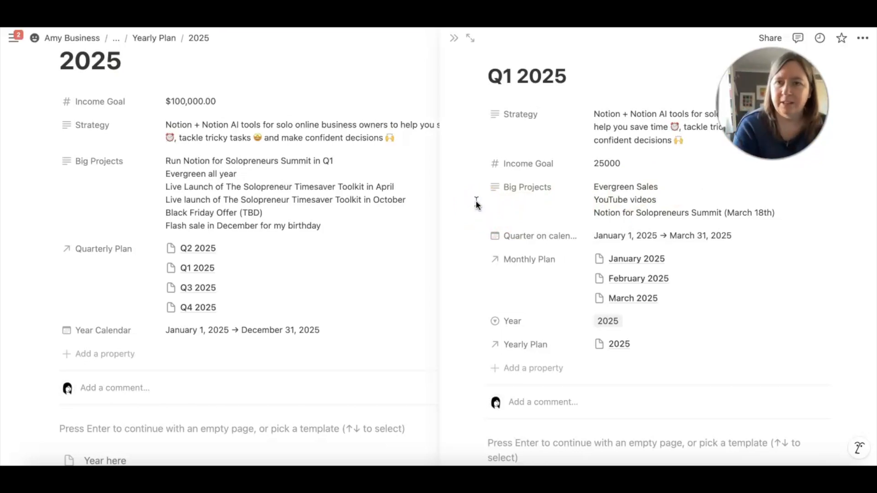
# Examine the Q1 2025 page's big projects, calendar date range, monthly plan links and yearly plan relation
pyautogui.scroll(-1, 531, 240)
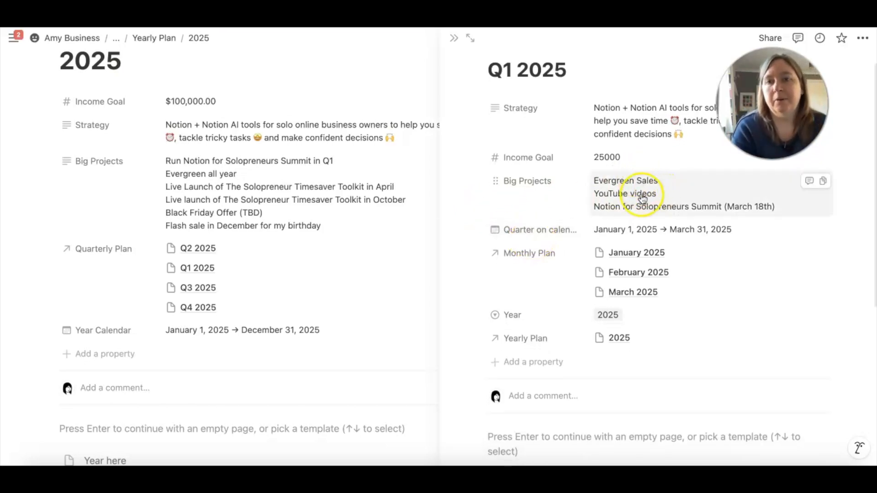
pyautogui.scroll(-2, 555, 193)
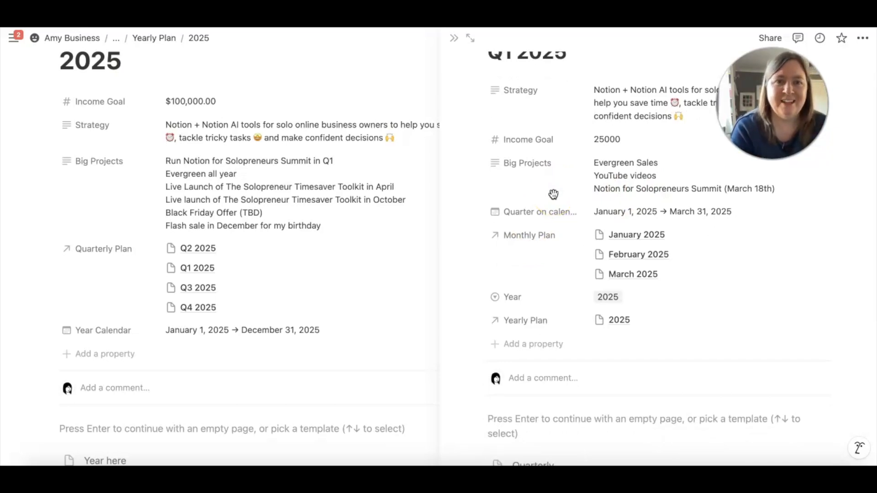
pyautogui.scroll(-1, 646, 225)
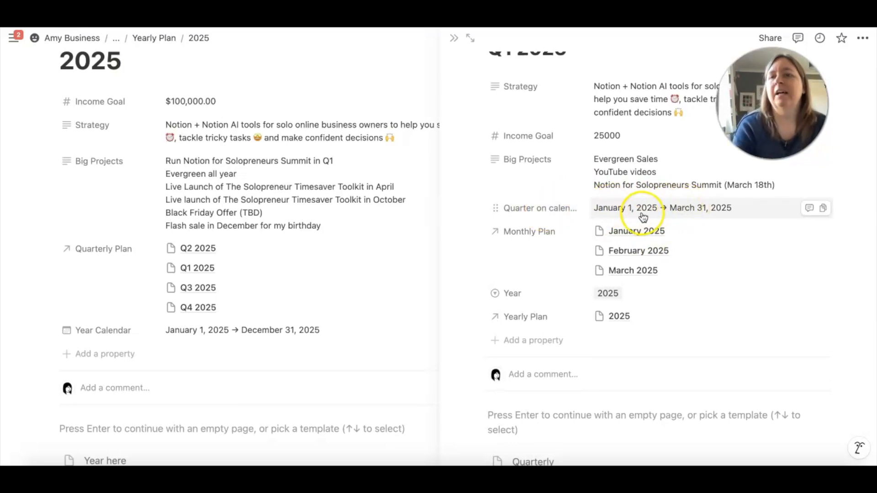
pyautogui.click(651, 216)
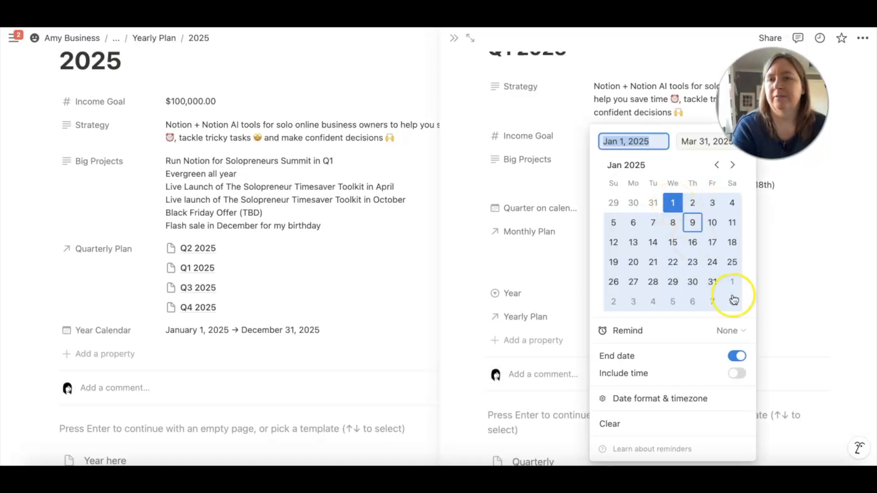
pyautogui.click(732, 165)
pyautogui.click(732, 165)
pyautogui.click(490, 220)
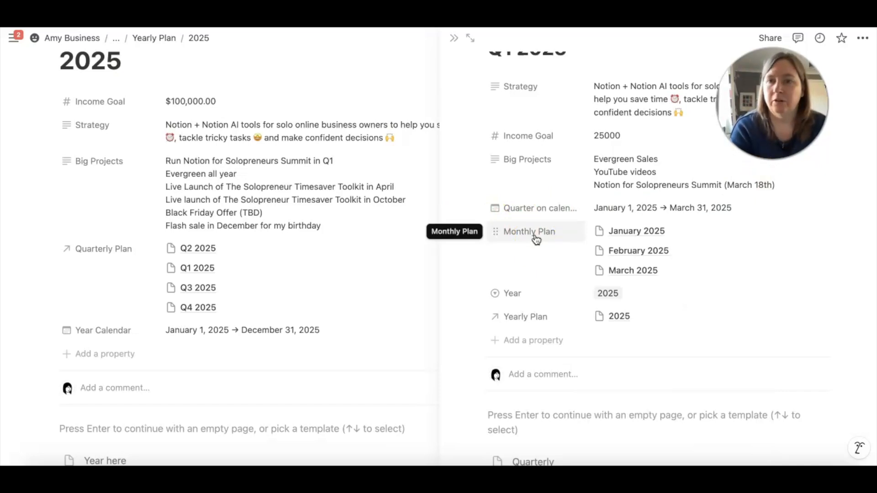
pyautogui.scroll(-1, 586, 233)
pyautogui.scroll(1, 586, 232)
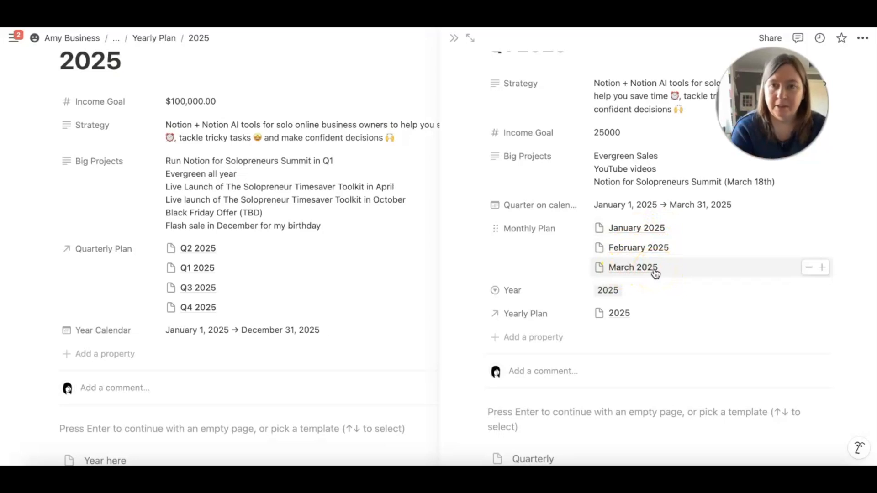
pyautogui.click(631, 269)
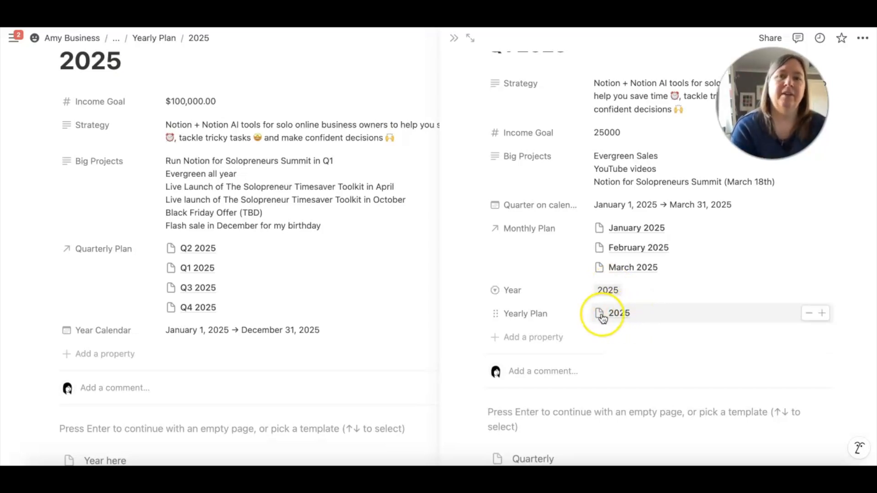
pyautogui.scroll(2, 560, 275)
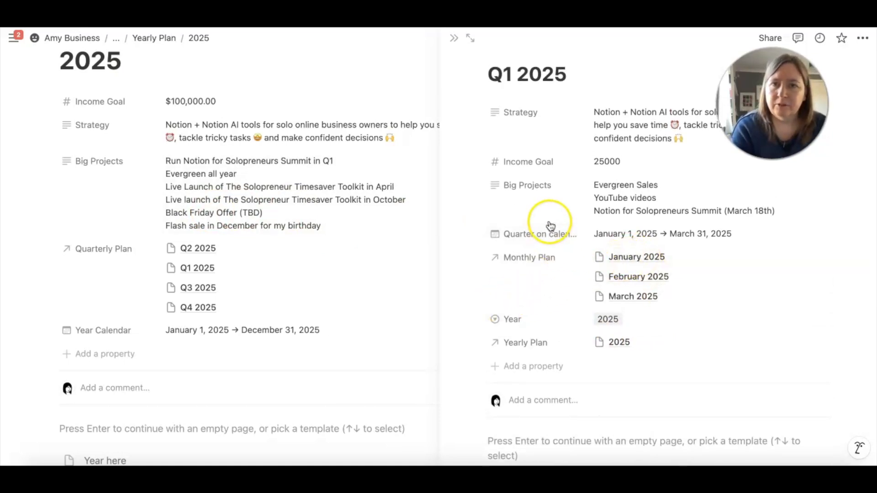
# Open the linked January 2025 page and add "YouTube videos" with a red background between "Evergreen Sales" and "Summit Prep" in Big Projects
pyautogui.click(634, 259)
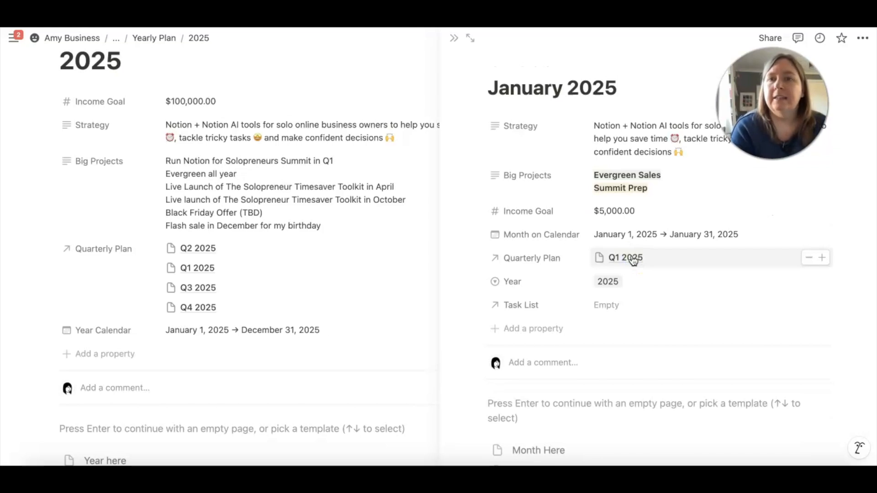
pyautogui.click(622, 255)
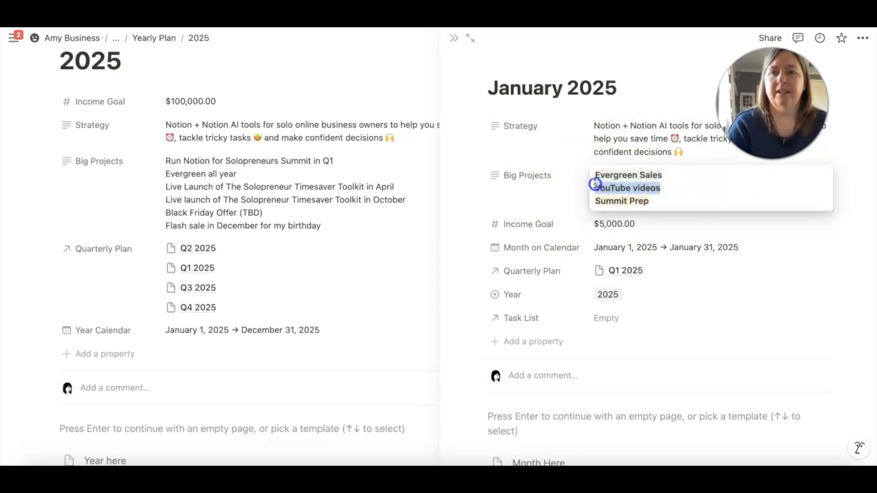
pyautogui.moveTo(596, 184); pyautogui.dragTo(596, 185)
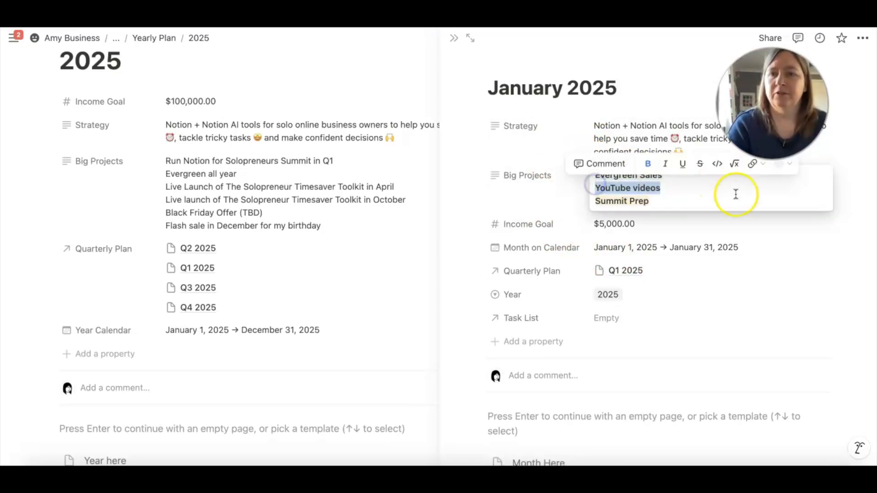
pyautogui.click(776, 169)
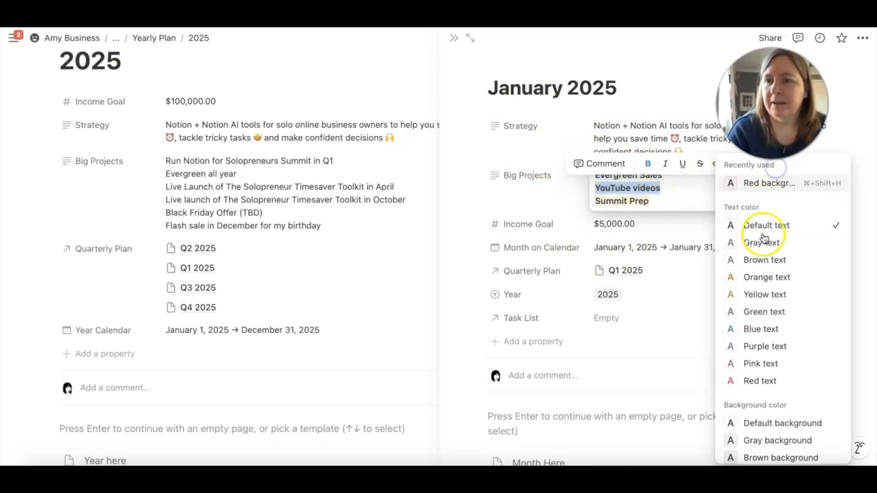
pyautogui.click(675, 193)
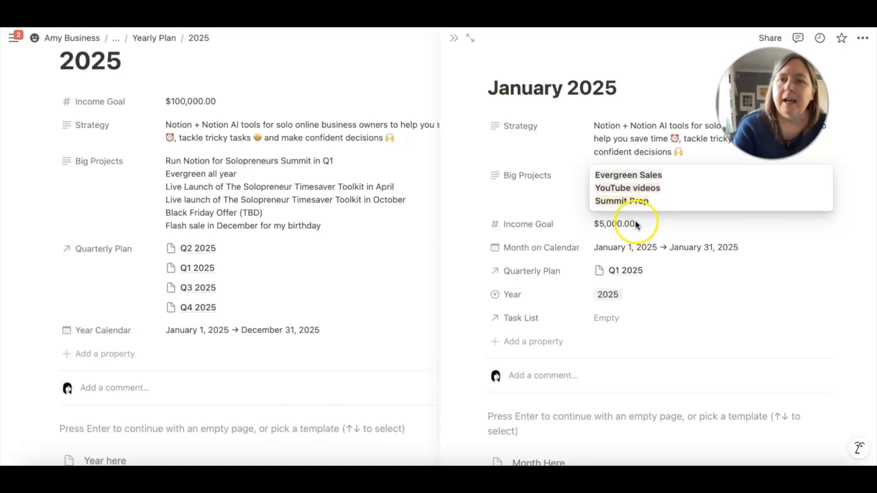
pyautogui.press('Escape')
# Examine the January 2025 page's income goal, calendar dates, quarterly plan, year and task list properties
pyautogui.click(659, 229)
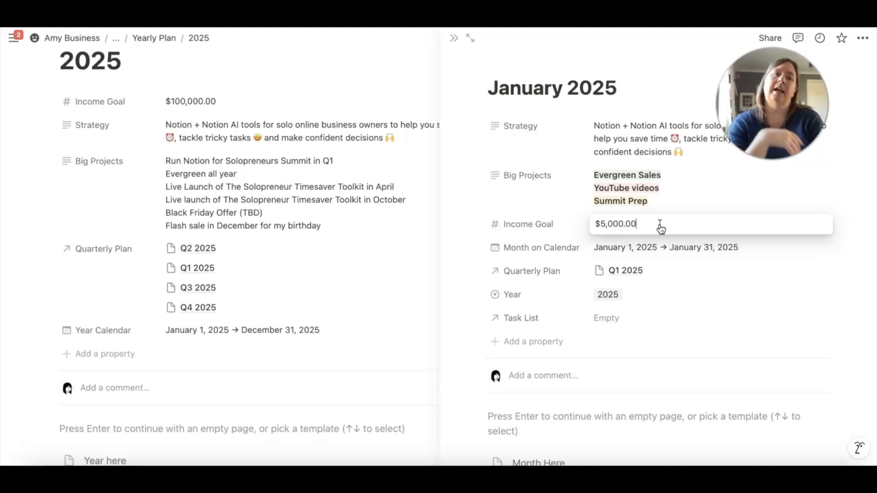
pyautogui.moveTo(656, 223); pyautogui.dragTo(594, 224)
pyautogui.click(711, 200)
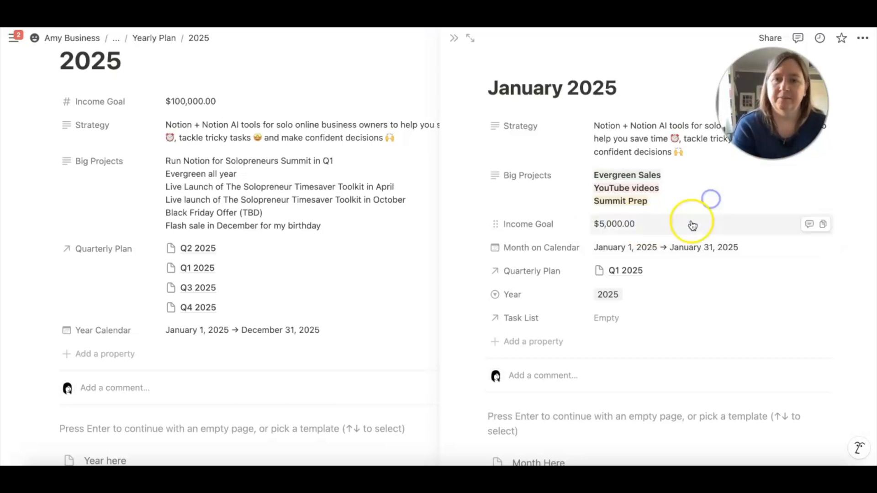
pyautogui.scroll(-1, 692, 224)
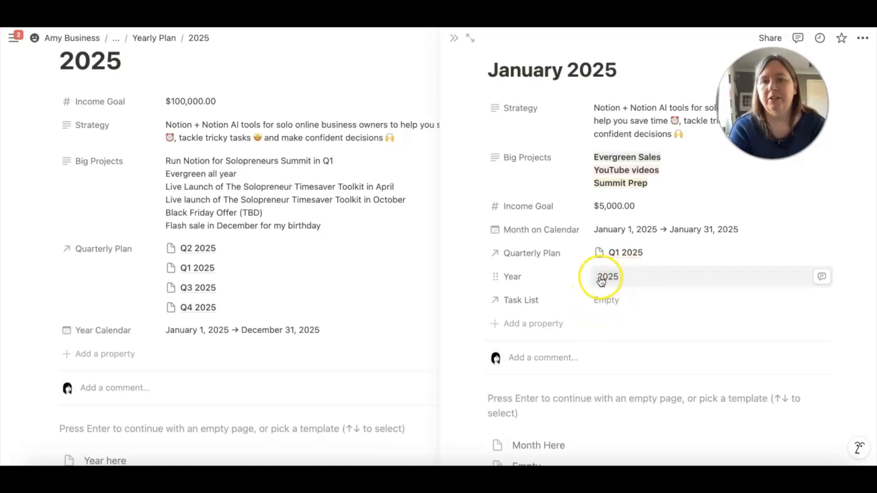
pyautogui.scroll(-2, 578, 265)
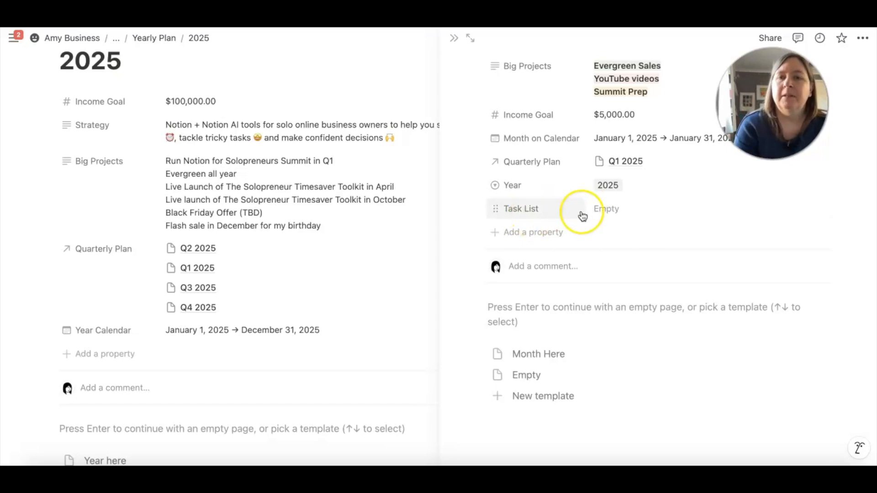
pyautogui.scroll(-1, 607, 237)
pyautogui.scroll(5, 612, 227)
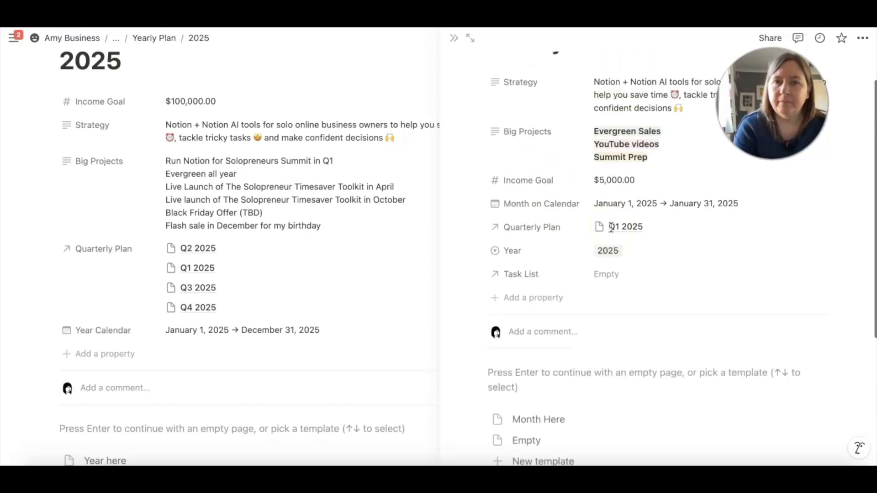
# Close the January 2025 page and open the linked Q2 2025 page beside the 2025 plan
pyautogui.click(453, 39)
pyautogui.scroll(2, 382, 147)
pyautogui.scroll(-3, 380, 151)
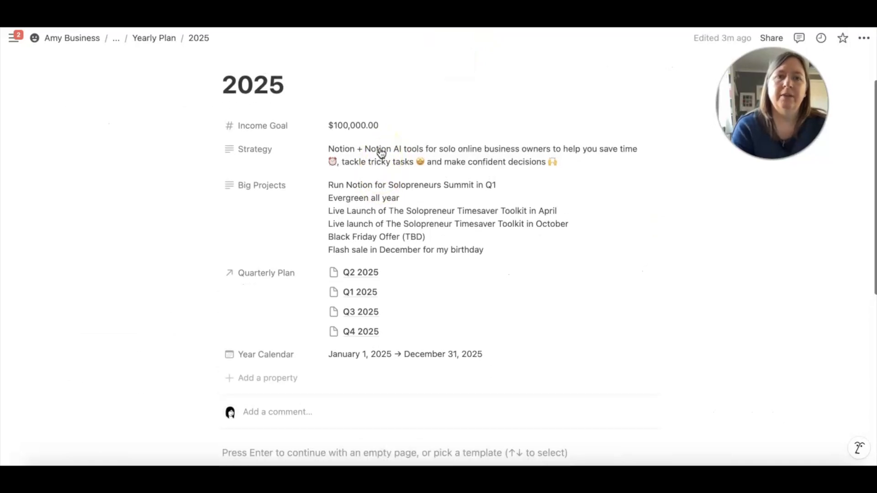
pyautogui.scroll(2, 382, 153)
pyautogui.scroll(-2, 382, 153)
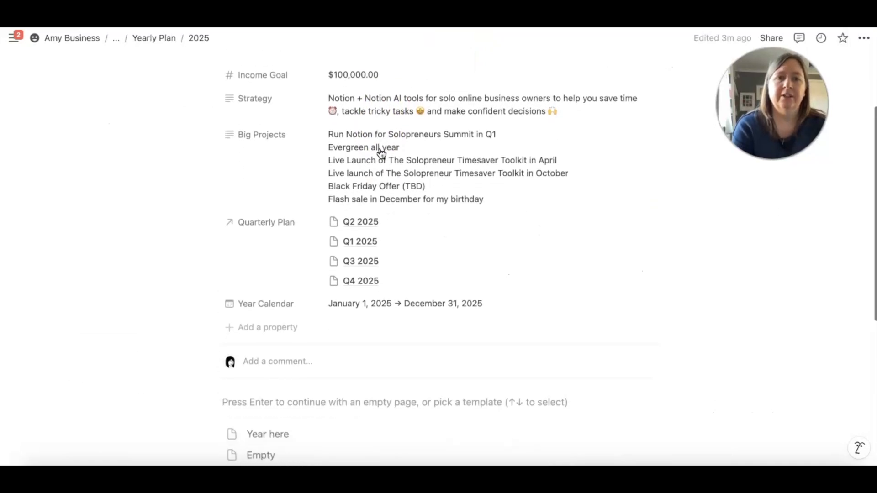
pyautogui.click(357, 219)
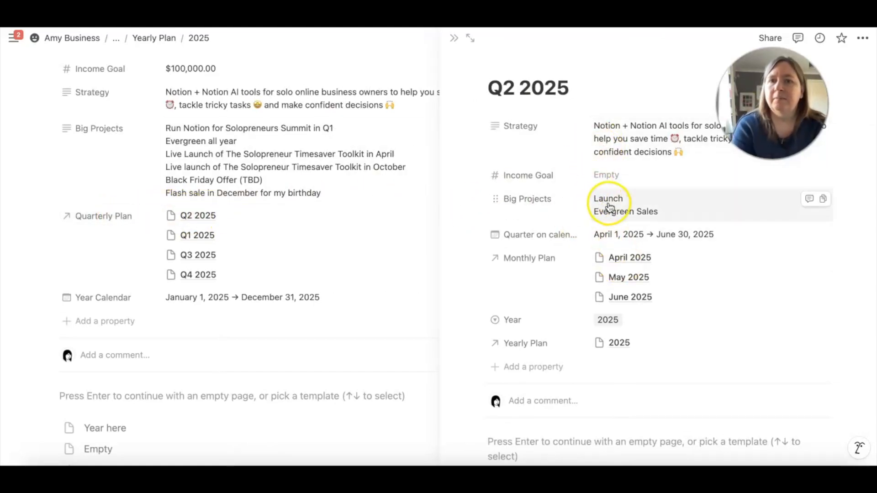
# Add the line "YouTube videos" between "Launch" and "Evergreen Sales" in the Big Projects of Q2 2025
pyautogui.click(647, 195)
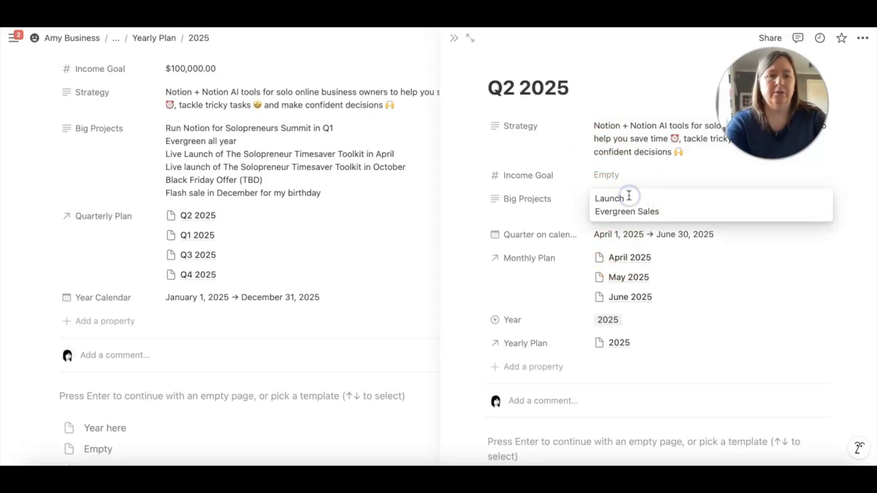
pyautogui.click(629, 196)
pyautogui.hotkey('shift', 'Return')
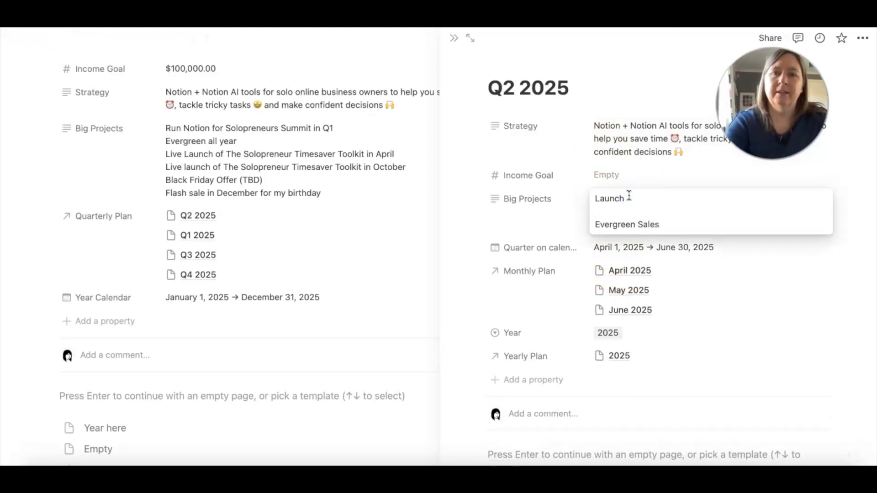
pyautogui.write('YouTube videos')
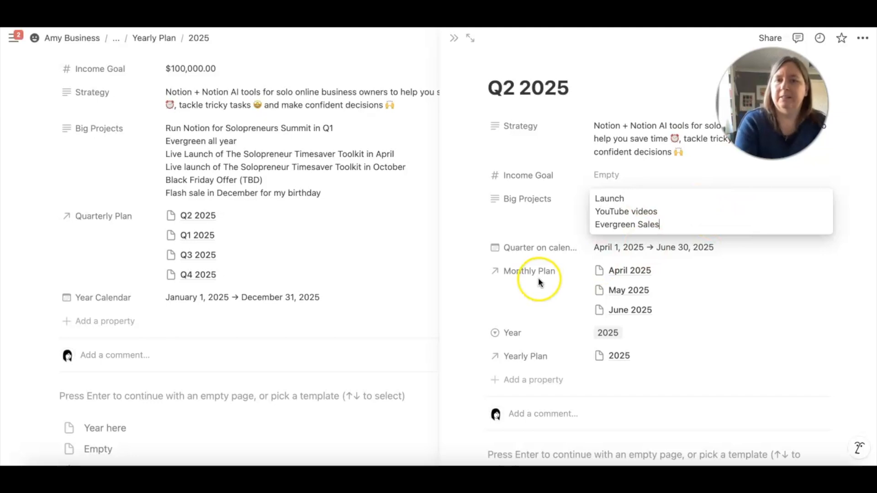
pyautogui.click(522, 223)
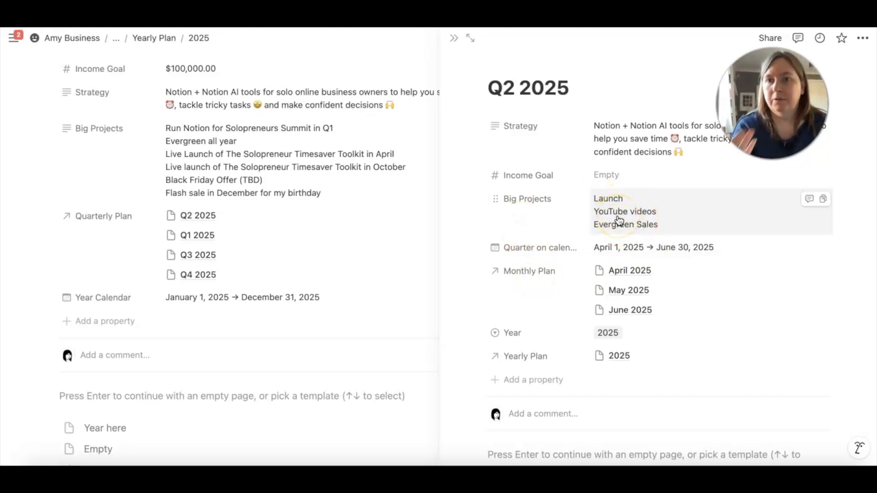
pyautogui.click(526, 218)
# Open the linked April 2025 page from Q2 2025, check its big projects and income goal, and close it
pyautogui.click(623, 271)
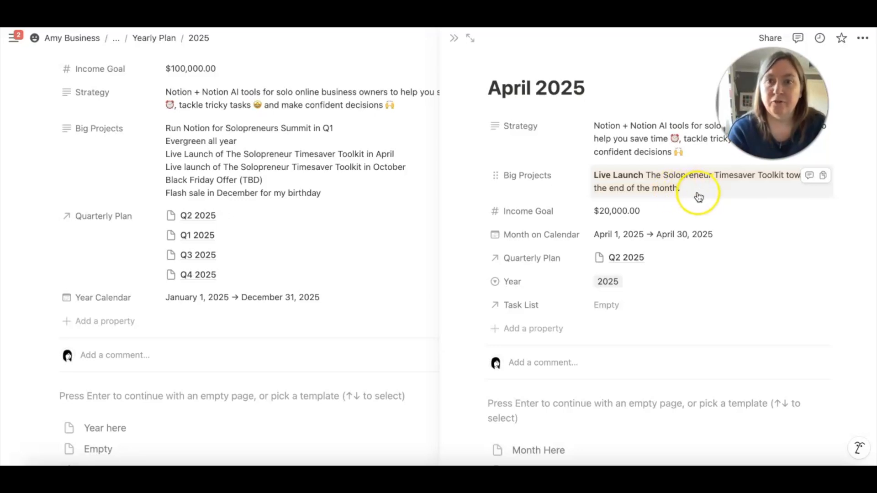
pyautogui.scroll(-1, 594, 214)
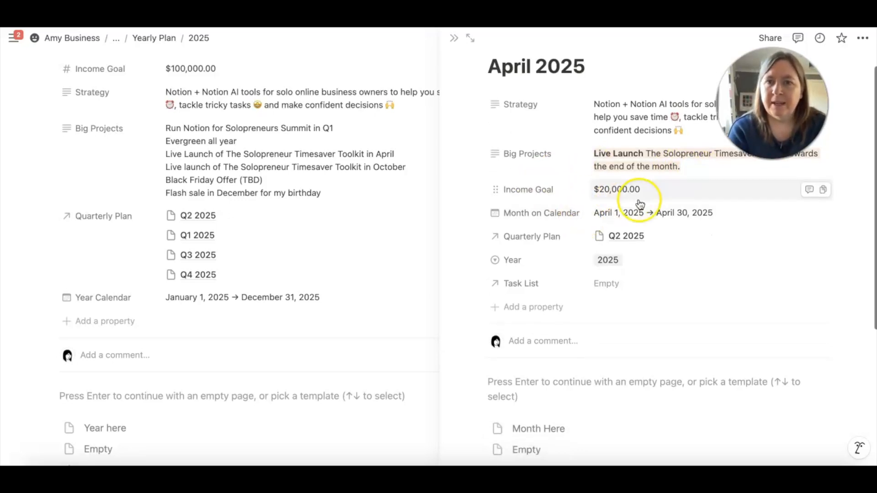
pyautogui.click(661, 190)
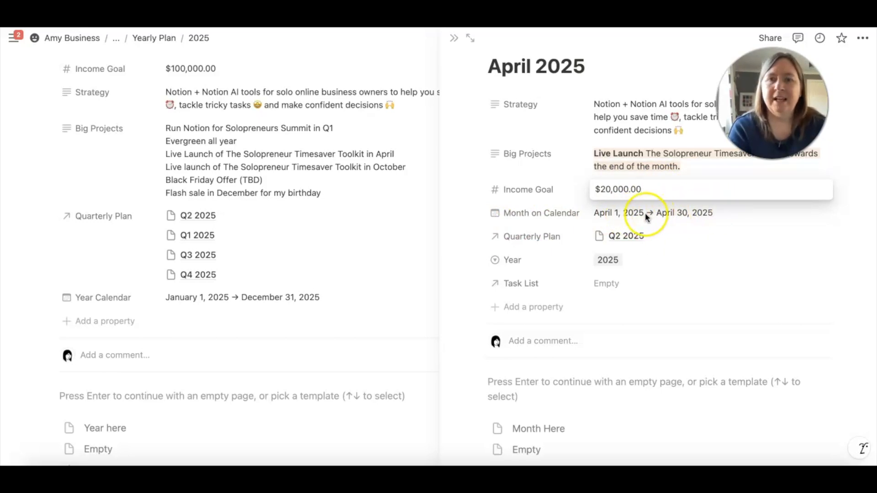
pyautogui.click(454, 38)
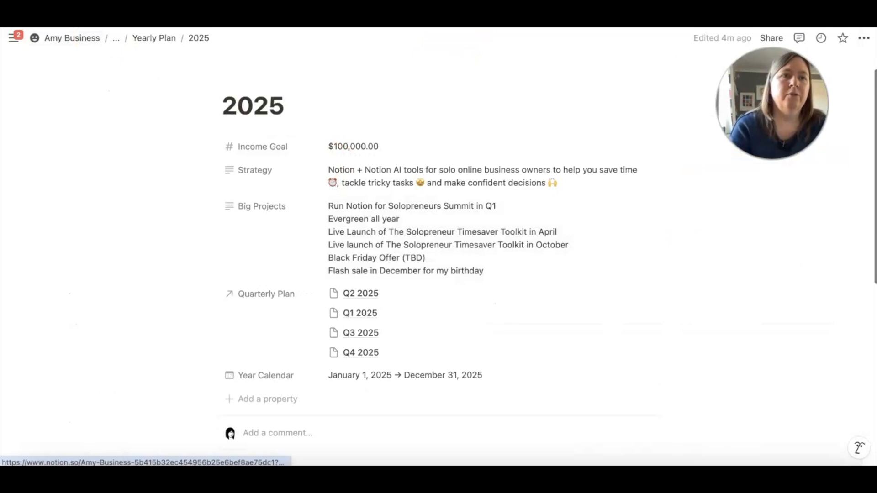
# Go up to the Profit and Progress Planner page and open its monthly planner
pyautogui.click(151, 39)
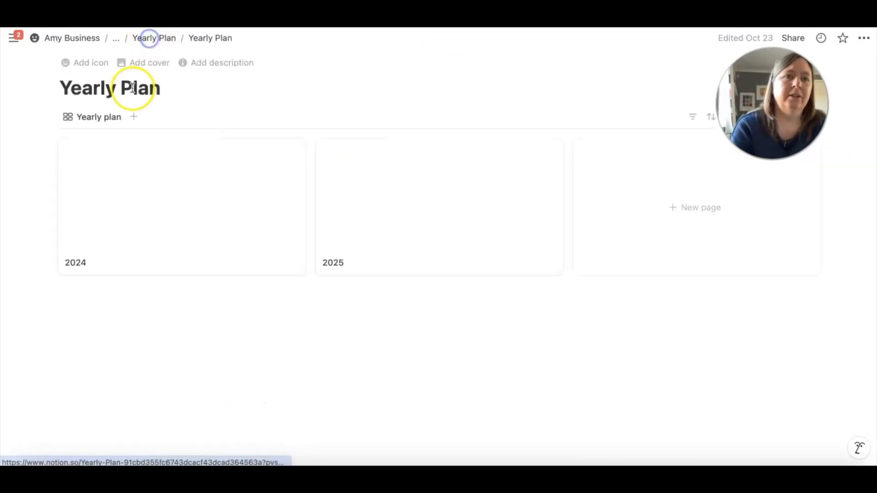
pyautogui.click(117, 39)
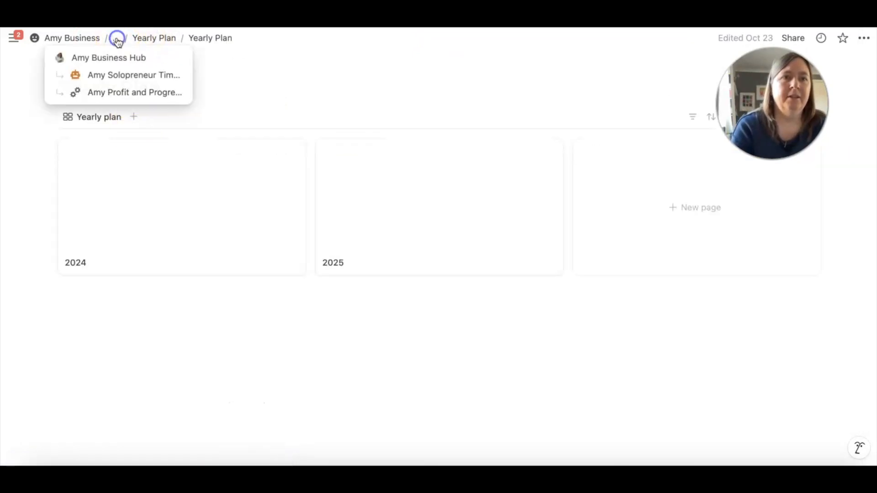
pyautogui.click(127, 92)
pyautogui.scroll(-10, 317, 187)
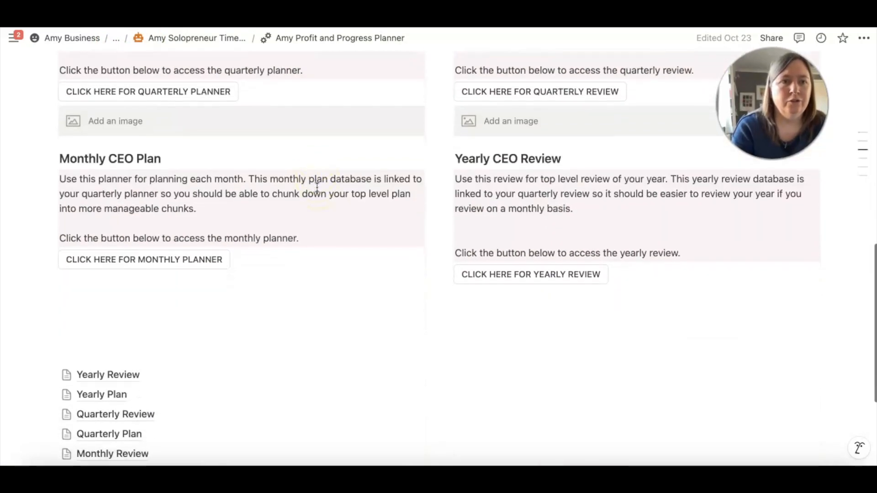
pyautogui.click(181, 257)
# Review the 2025 month cards in the Monthly Plan gallery and open the December 2025 page
pyautogui.scroll(-3, 392, 281)
pyautogui.scroll(-8, 393, 284)
pyautogui.scroll(-9, 393, 283)
pyautogui.scroll(14, 393, 283)
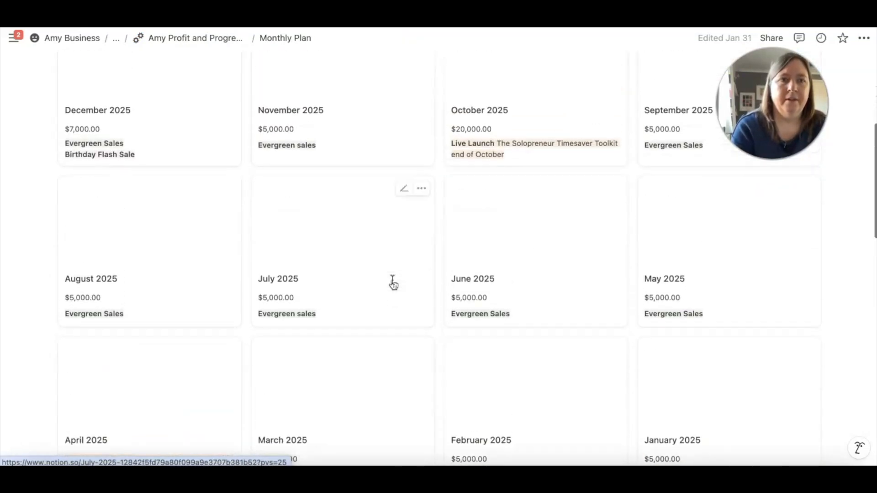
pyautogui.scroll(3, 393, 284)
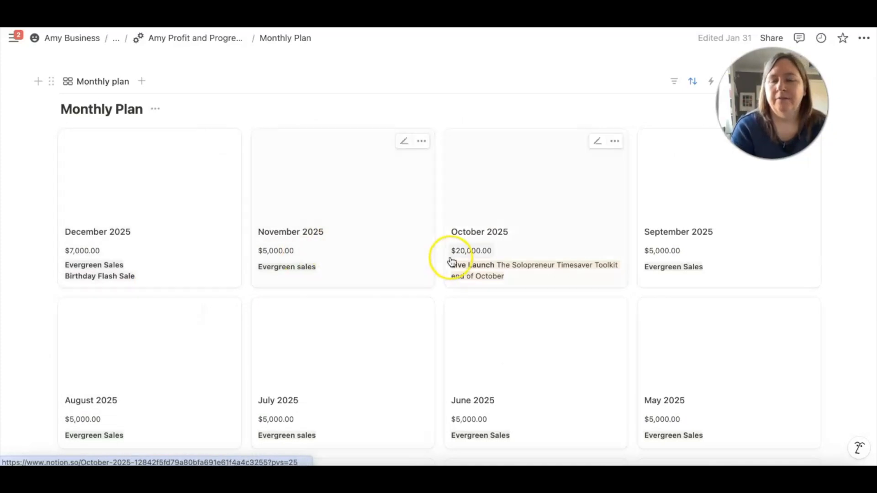
pyautogui.click(166, 243)
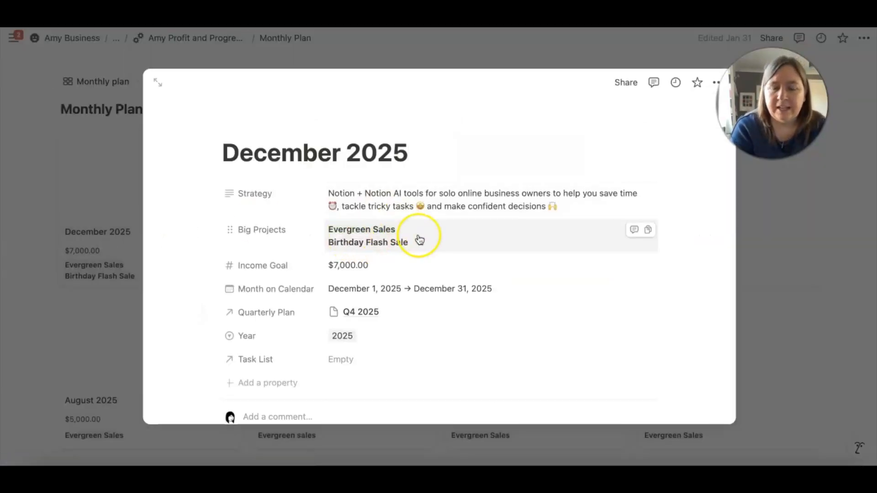
# Close the December 2025 page and copy the link to the Monthly Plan database
pyautogui.click(228, 60)
pyautogui.click(49, 82)
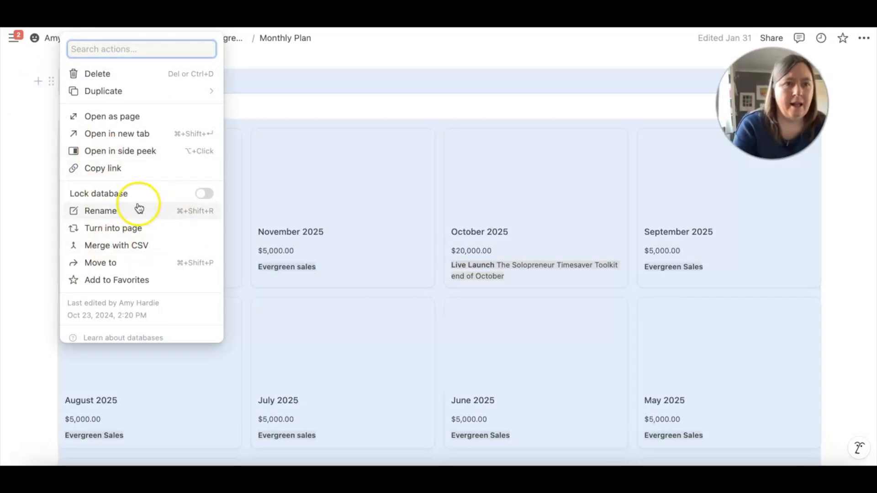
pyautogui.click(118, 169)
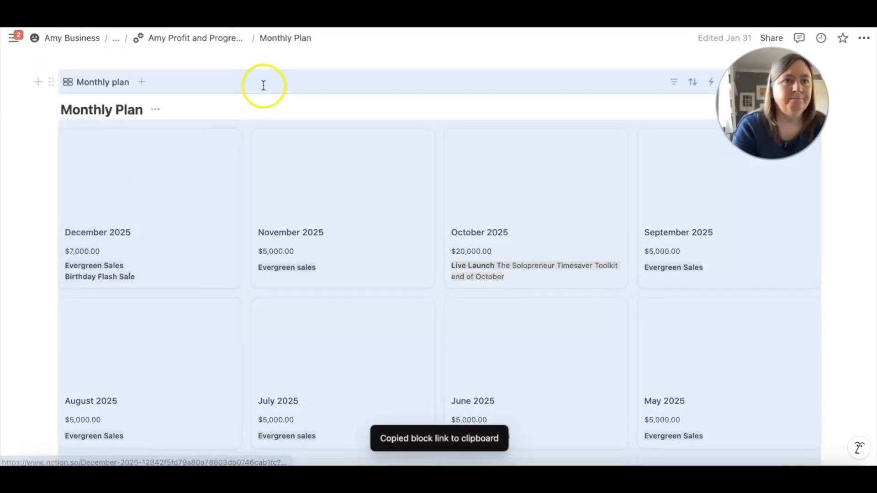
# Go from the Monthly Plan database to the Solopreneur Time saver Toolkit page
pyautogui.scroll(3, 263, 85)
pyautogui.click(116, 37)
pyautogui.click(89, 73)
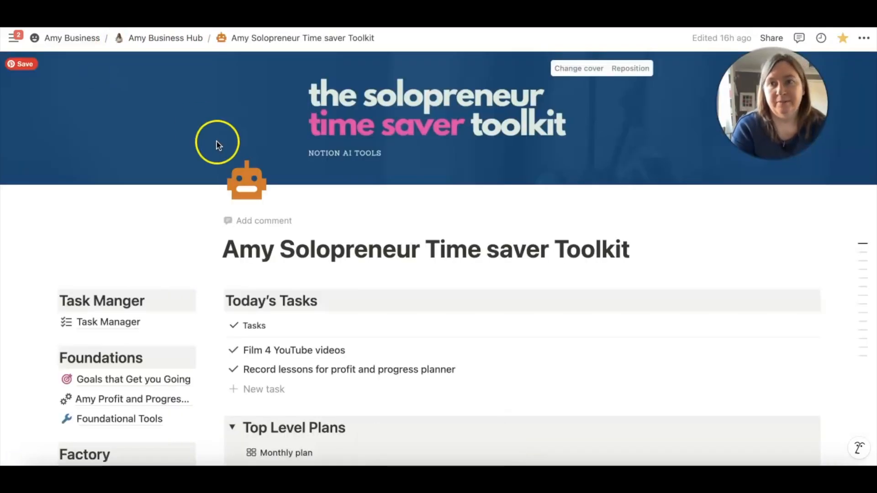
# Find the Top Level Plans section, collapse and re-expand it, and look over its linked Monthly Plan gallery
pyautogui.scroll(-5, 261, 214)
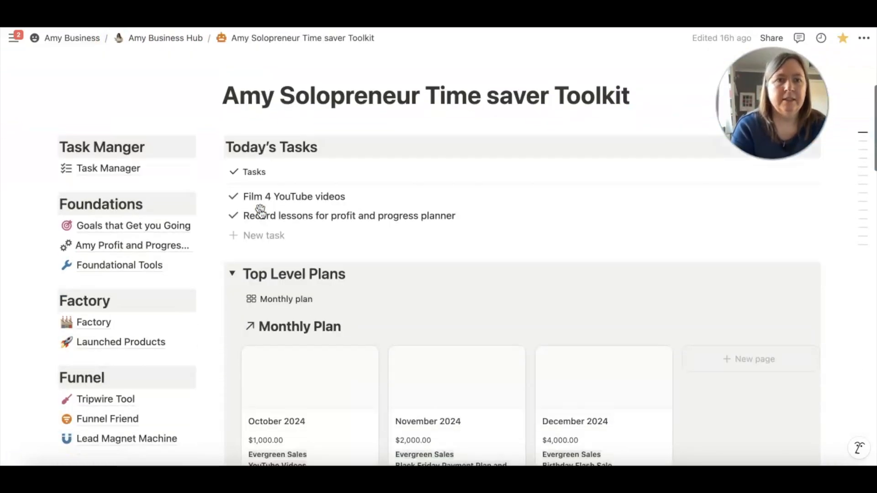
pyautogui.scroll(-1, 261, 212)
pyautogui.scroll(-1, 225, 219)
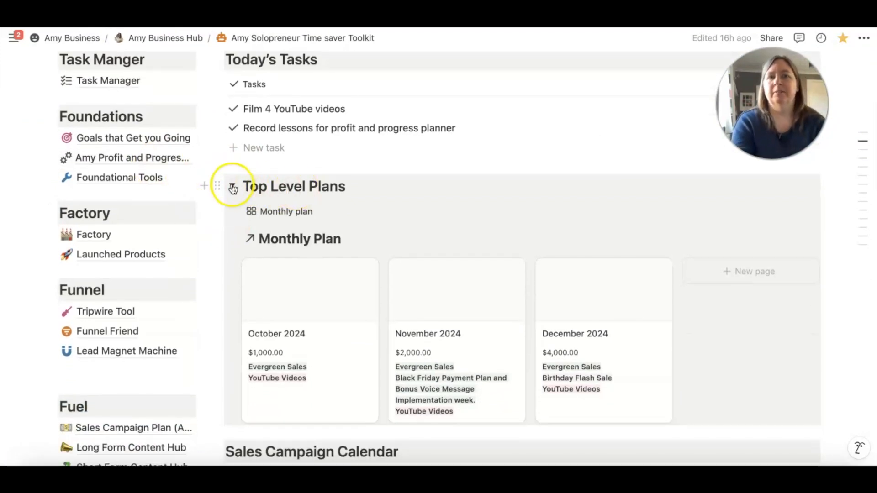
pyautogui.click(230, 186)
pyautogui.click(229, 188)
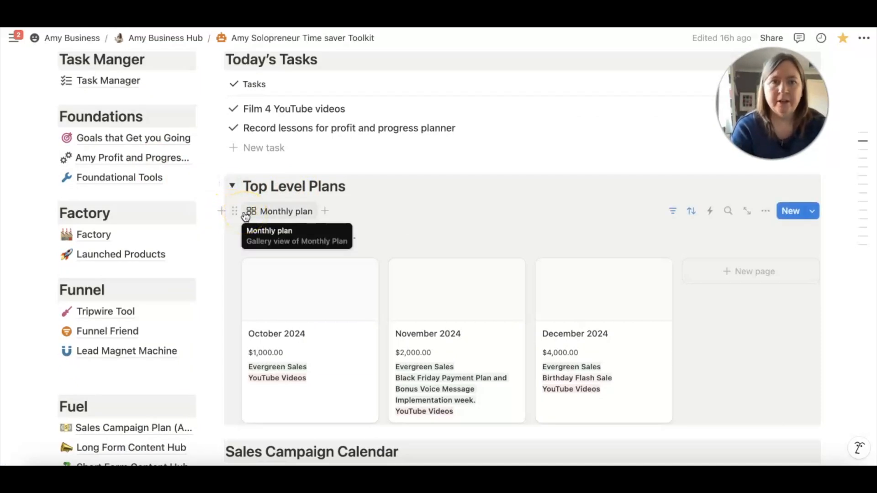
pyautogui.scroll(-3, 486, 248)
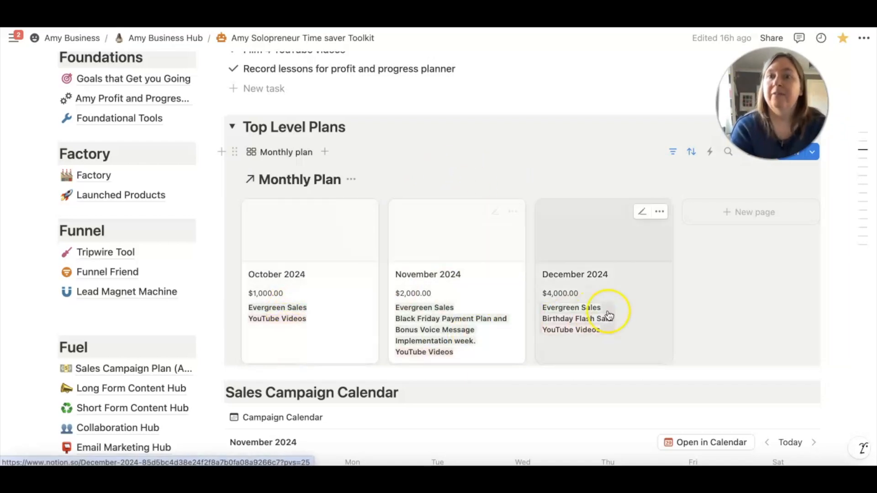
pyautogui.scroll(-1, 539, 323)
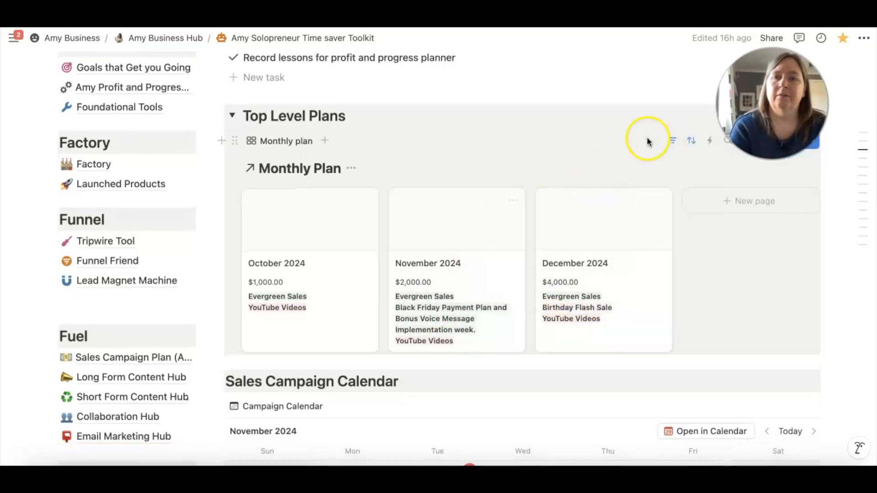
# Show the sort and filters of the linked Monthly Plan gallery, inspect the Month on Calendar sort and both filter rules, and close them
pyautogui.click(672, 142)
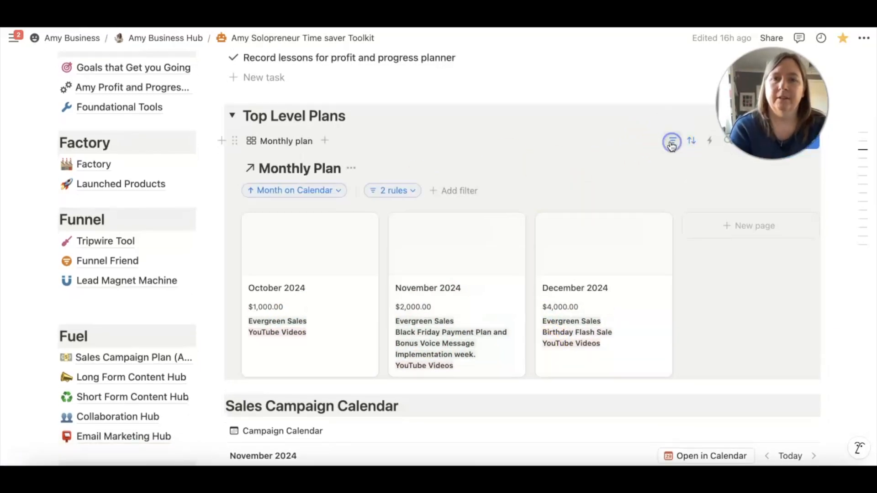
pyautogui.click(337, 190)
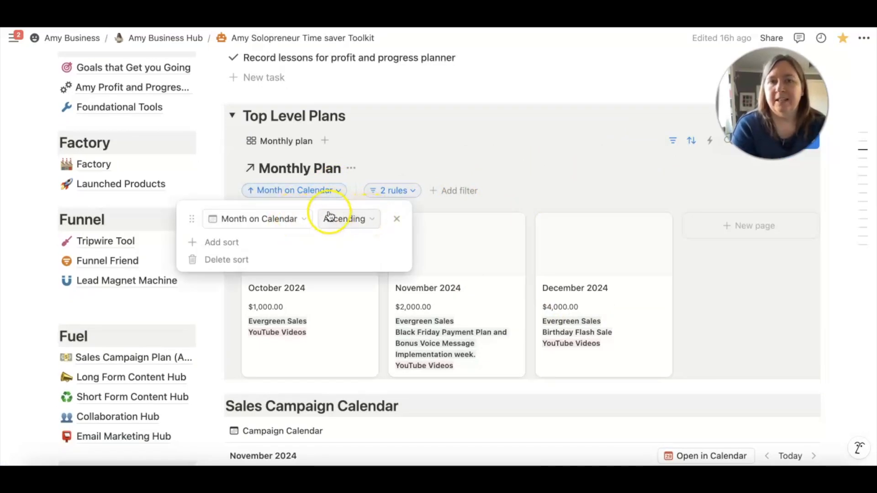
pyautogui.click(409, 192)
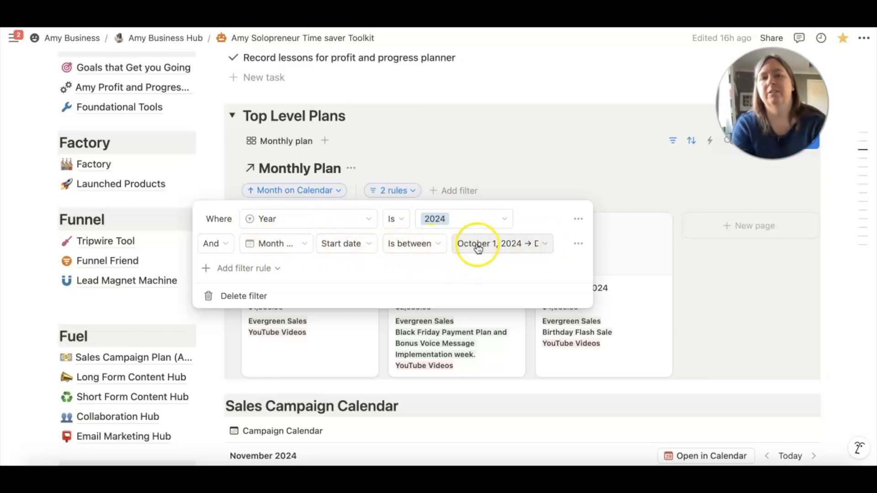
pyautogui.click(533, 177)
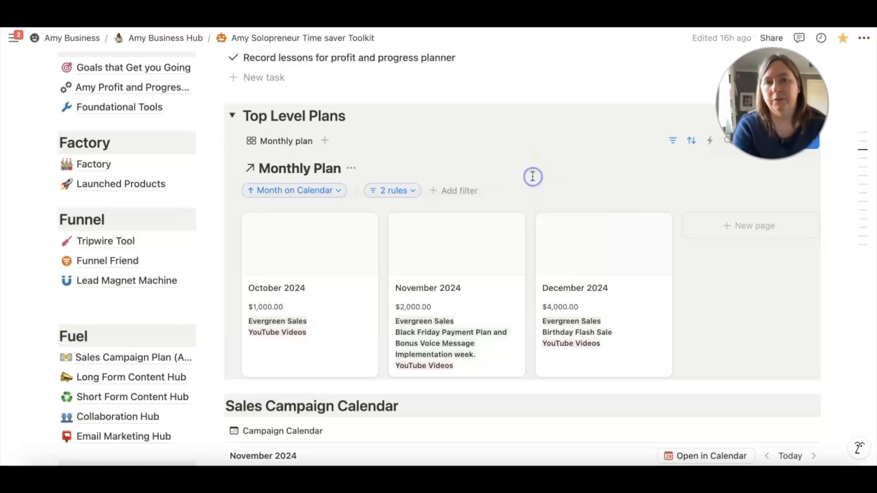
# Examine the income goals and big projects on the October to December 2024 cards, along with the Sales Campaign Calendar
pyautogui.scroll(-5, 533, 177)
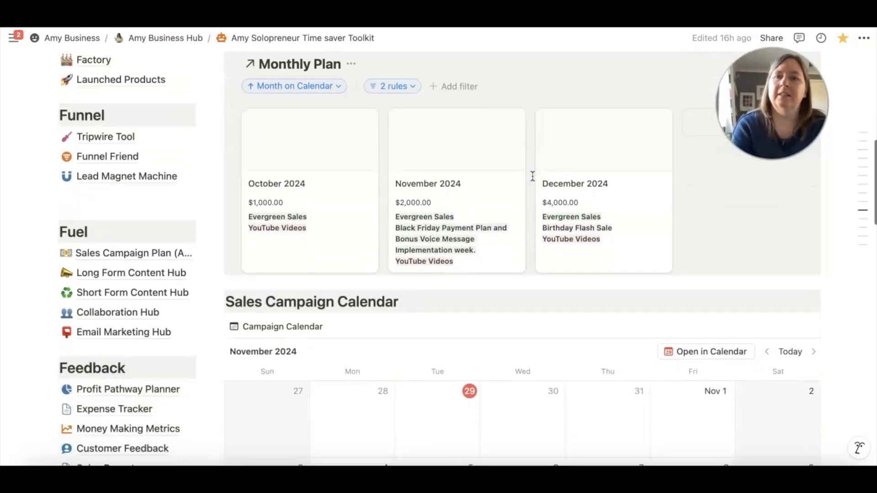
pyautogui.scroll(5, 402, 211)
pyautogui.scroll(-4, 402, 212)
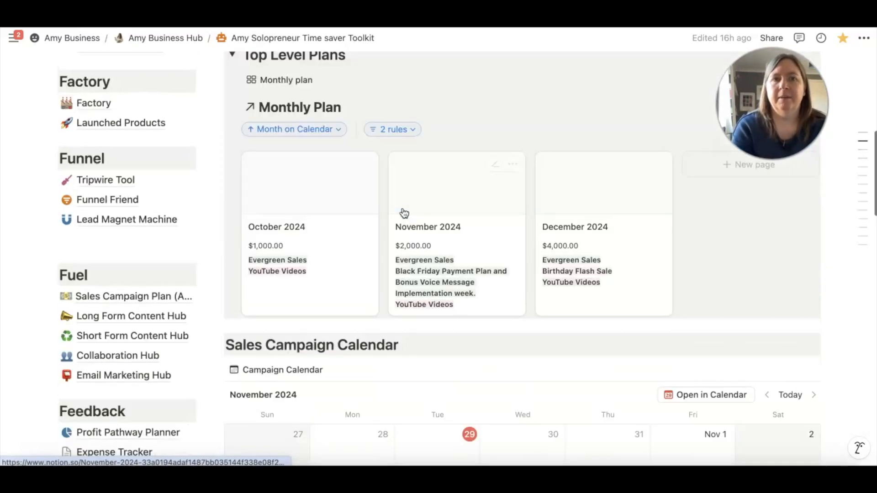
pyautogui.scroll(6, 404, 214)
pyautogui.scroll(-7, 404, 214)
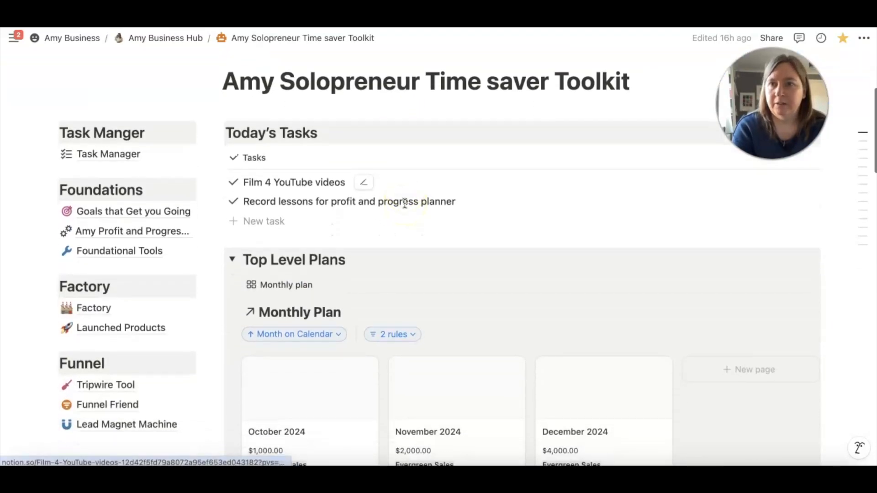
pyautogui.scroll(1, 405, 206)
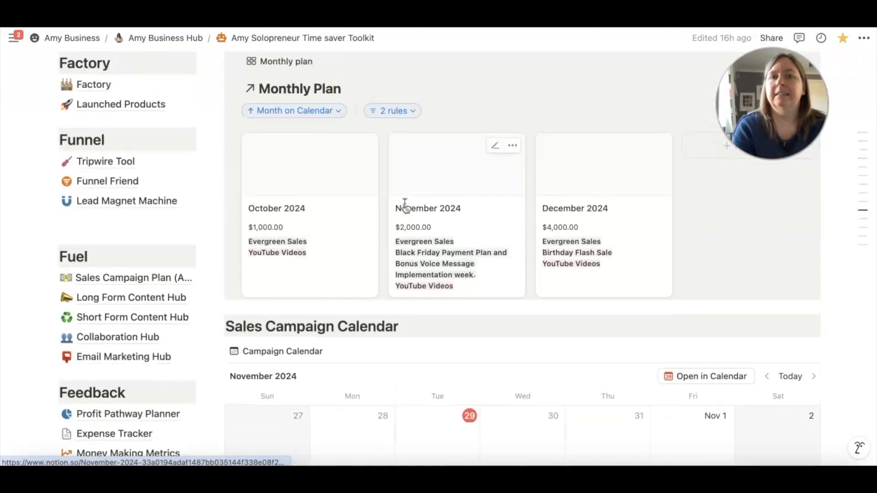
pyautogui.click(333, 236)
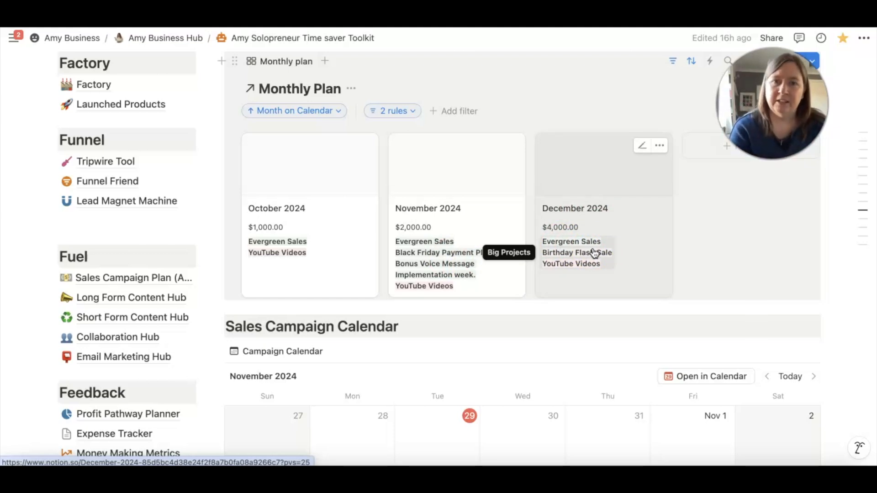
pyautogui.scroll(-3, 592, 231)
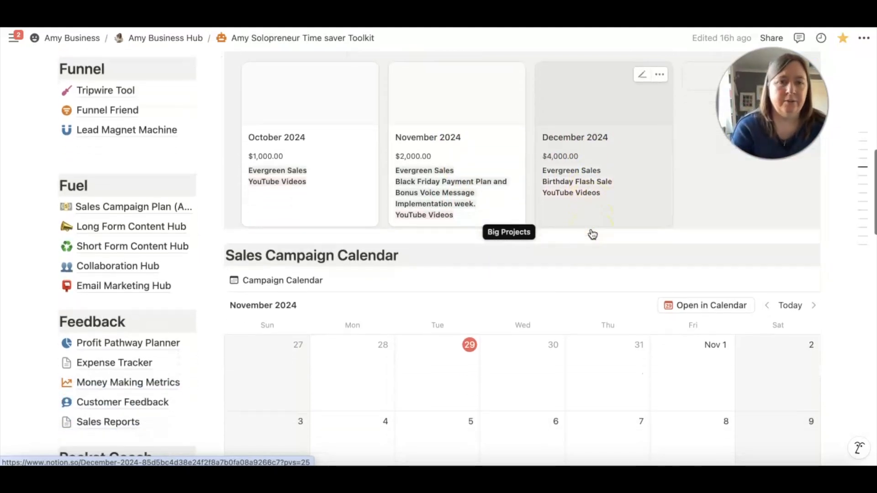
# Go to the Profit and Progress Planner page and open its monthly review database
pyautogui.scroll(5, 592, 234)
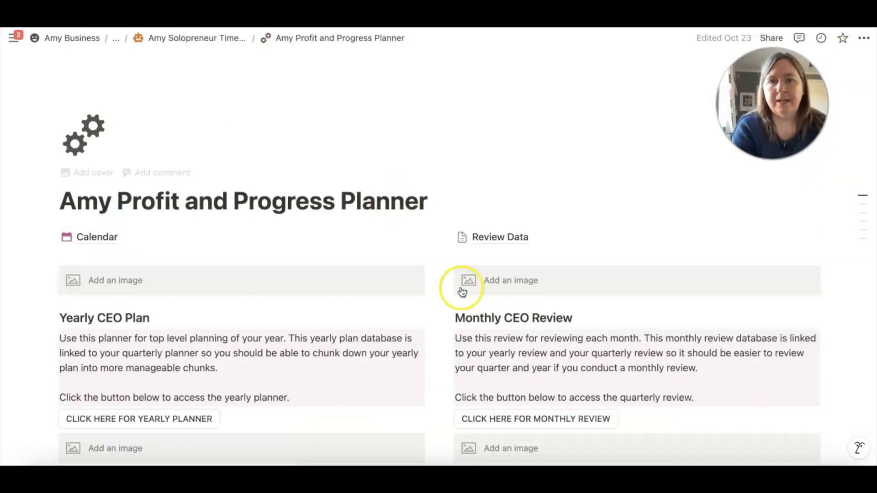
pyautogui.scroll(-5, 461, 289)
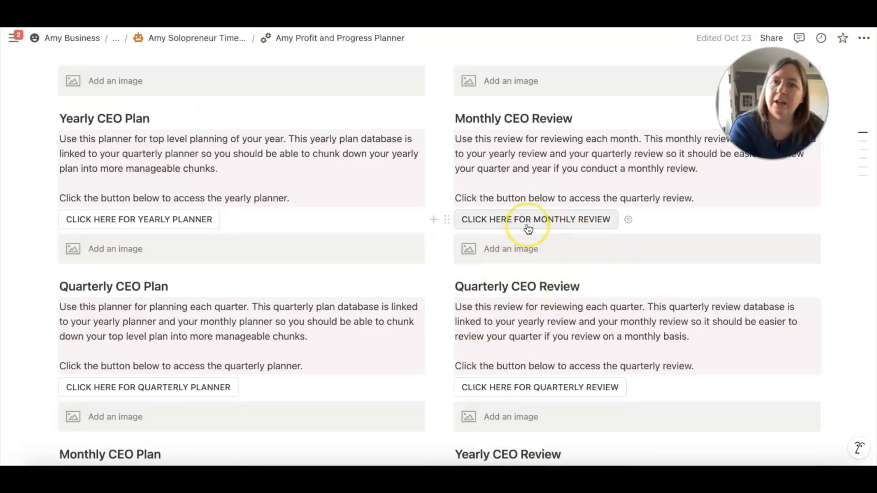
pyautogui.click(546, 221)
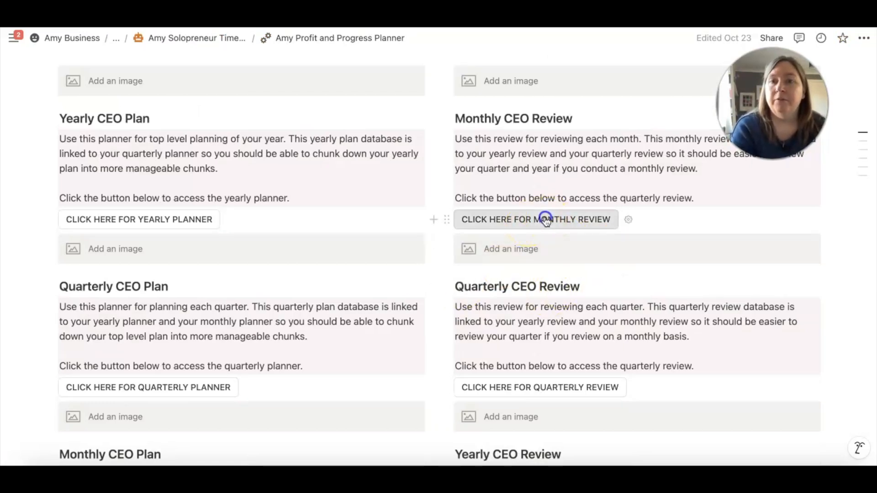
pyautogui.scroll(-1, 546, 221)
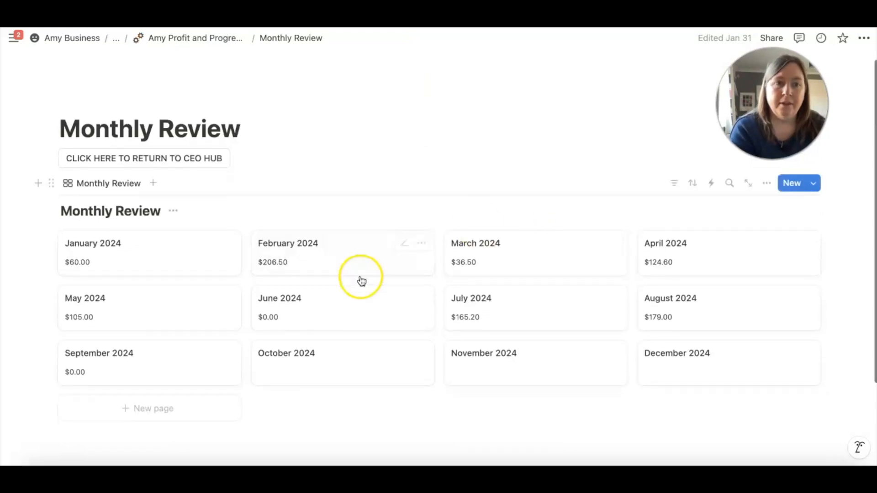
pyautogui.scroll(-3, 311, 311)
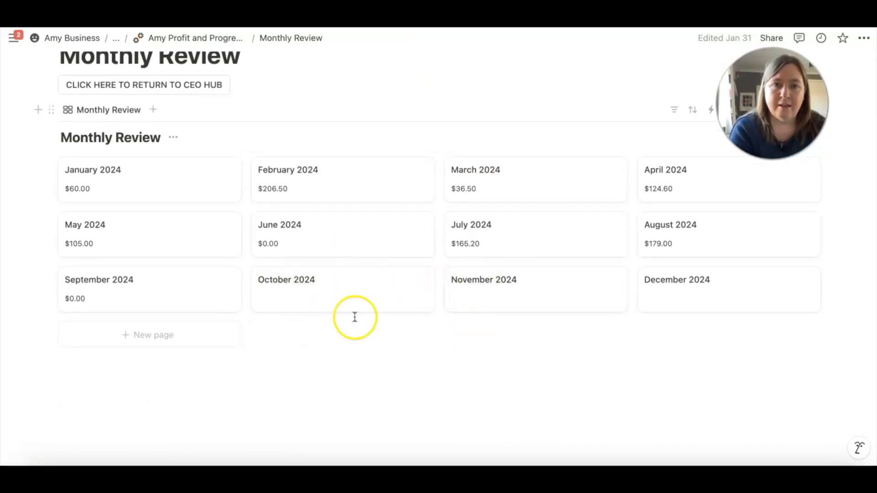
# Open the October 2024 review, check its Income, Hours spent, Campaigns and reflection fields, and return to the Profit and Progress Planner page
pyautogui.click(355, 297)
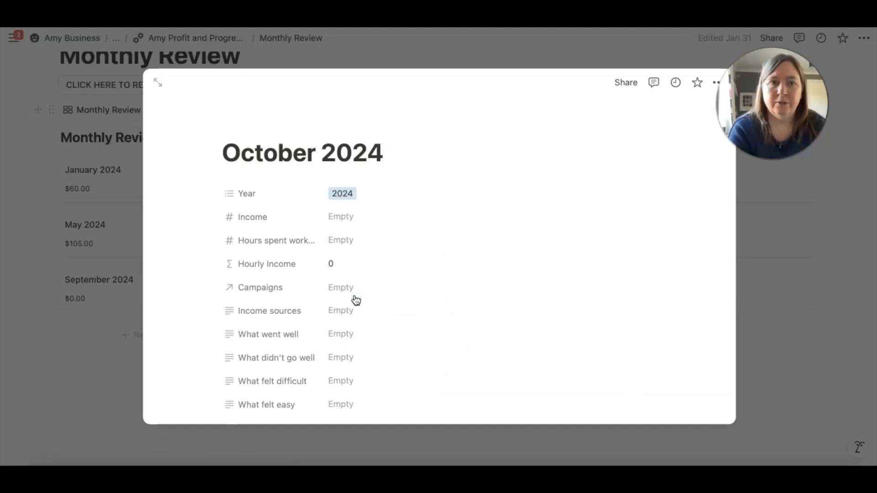
pyautogui.click(347, 221)
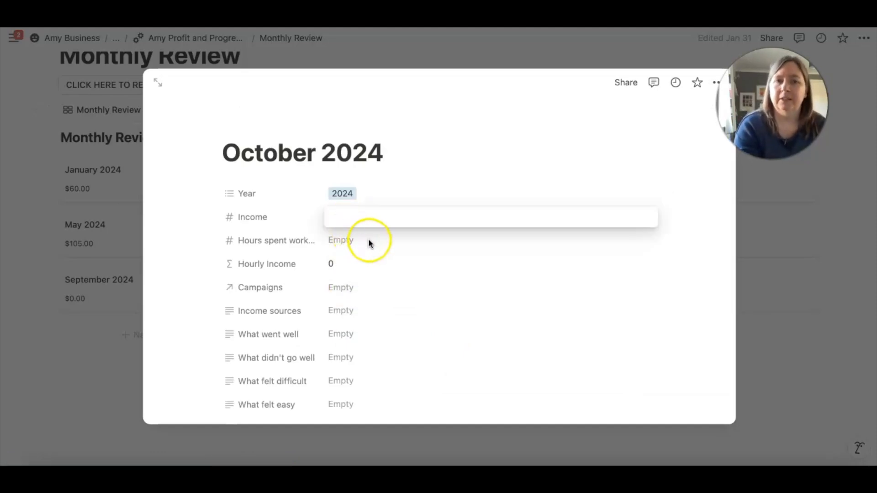
pyautogui.click(352, 240)
pyautogui.click(353, 241)
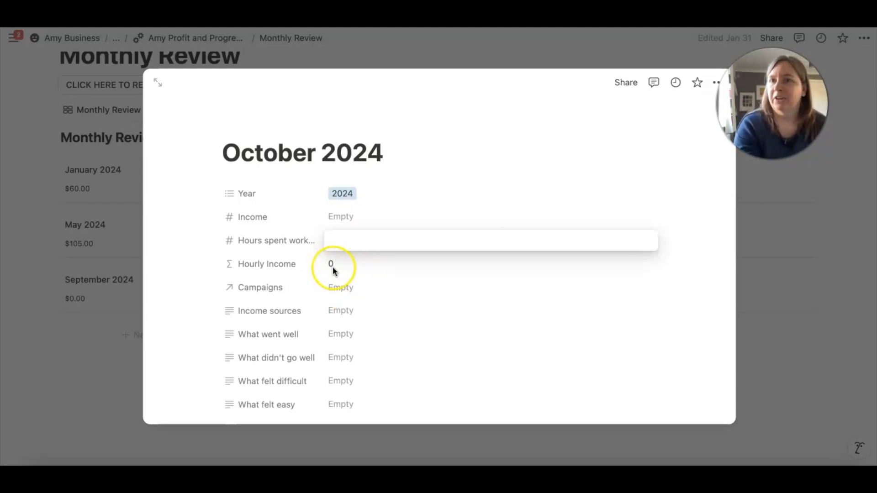
pyautogui.click(342, 288)
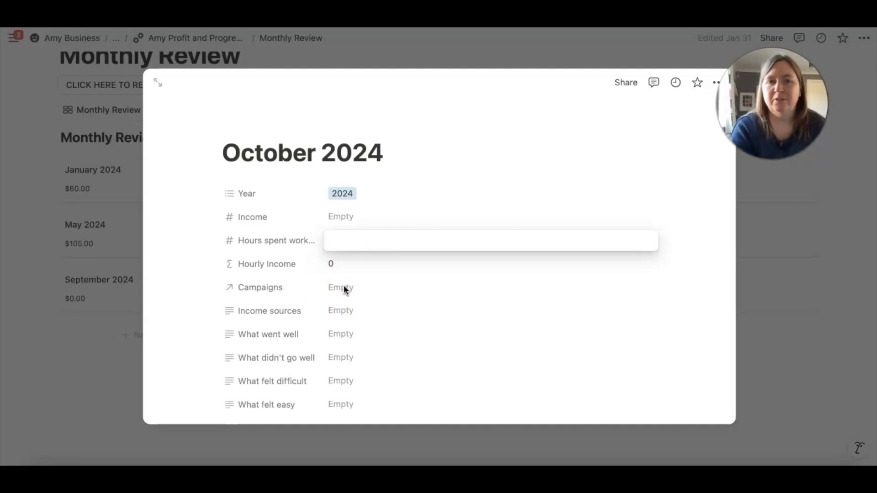
pyautogui.click(339, 289)
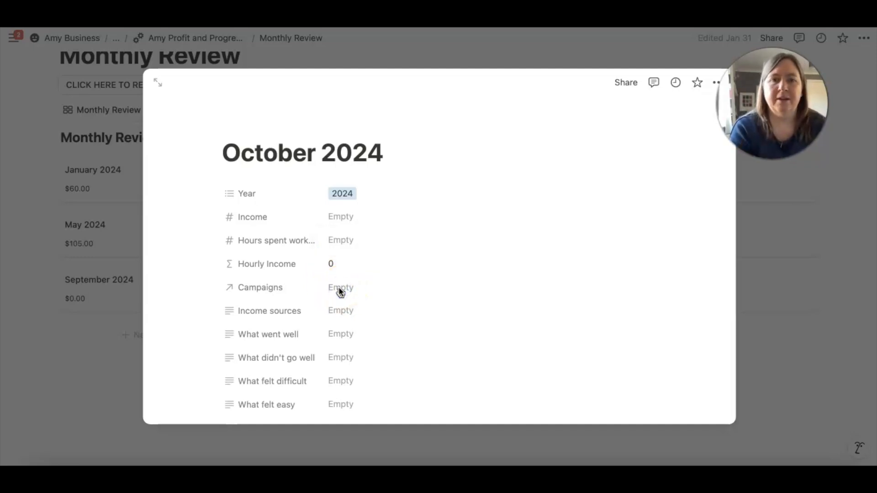
pyautogui.scroll(-5, 339, 288)
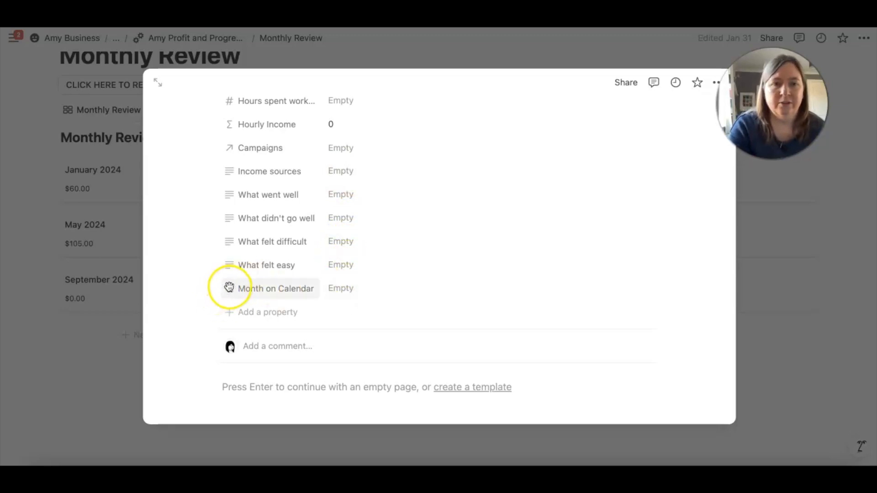
pyautogui.moveTo(230, 287); pyautogui.dragTo(247, 204)
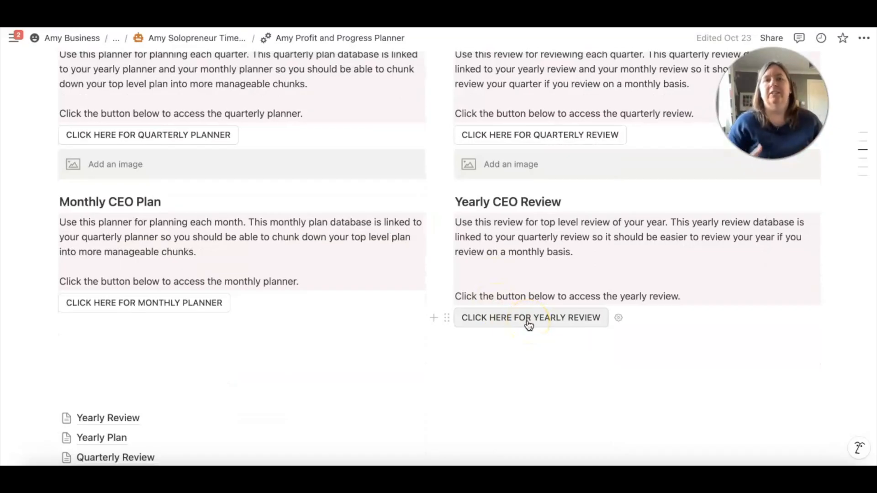